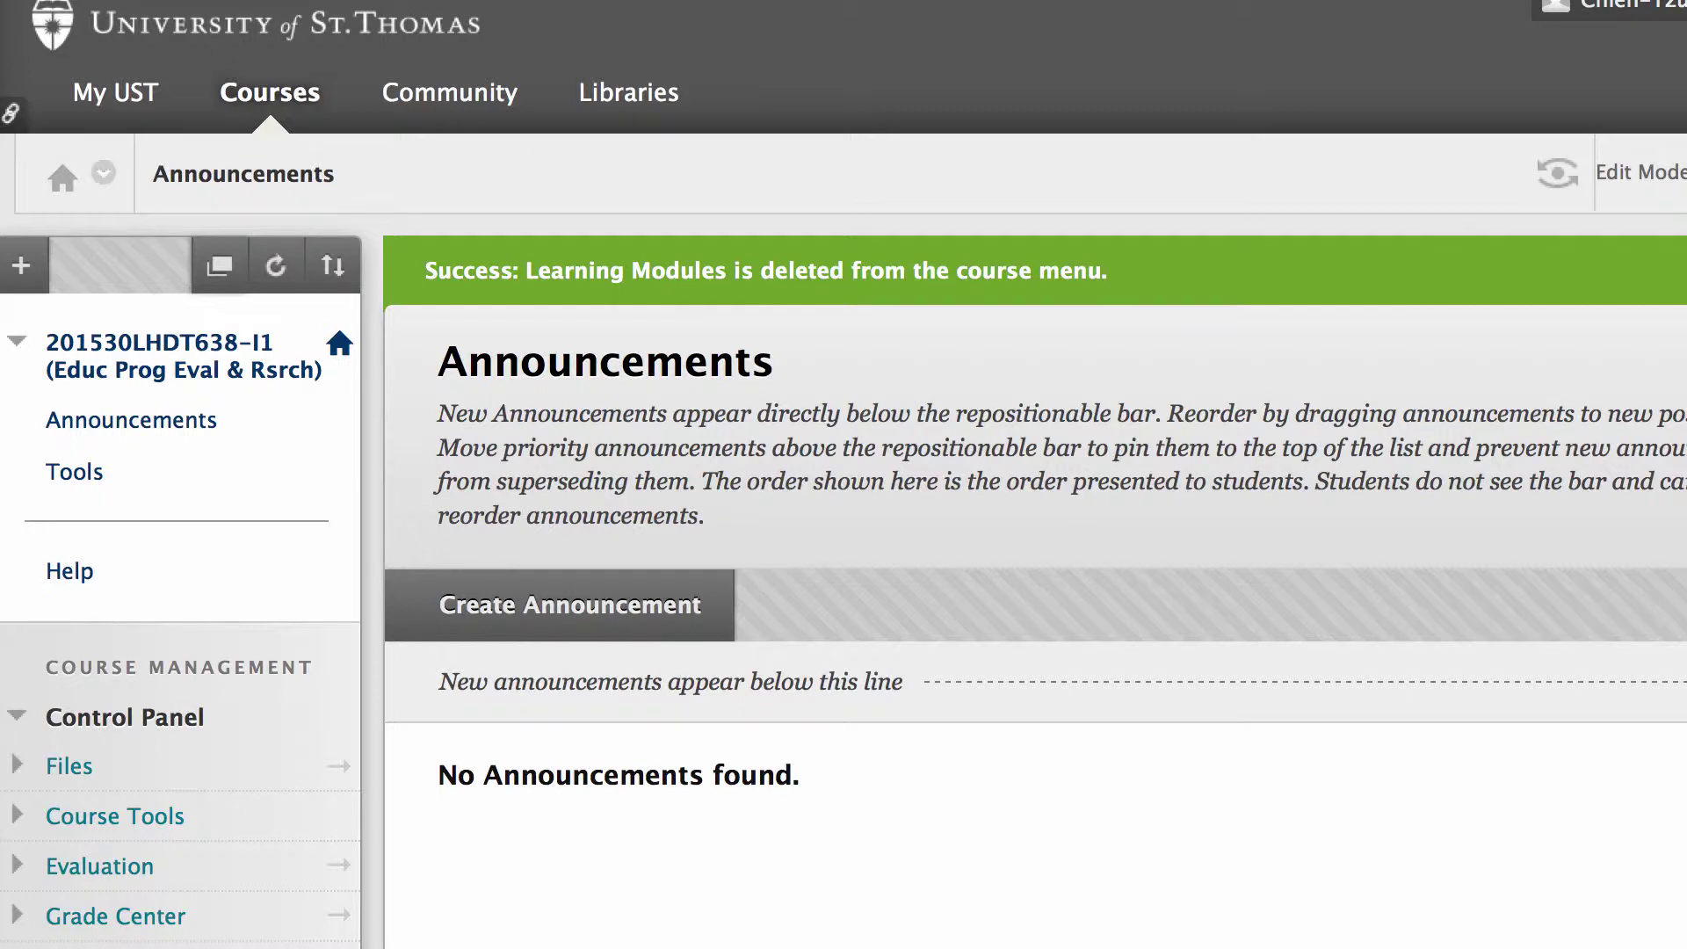
- Add a 'Modules' content area to the course menu and make it available to users
{"action": "left_click", "coordinate": [21, 266]}
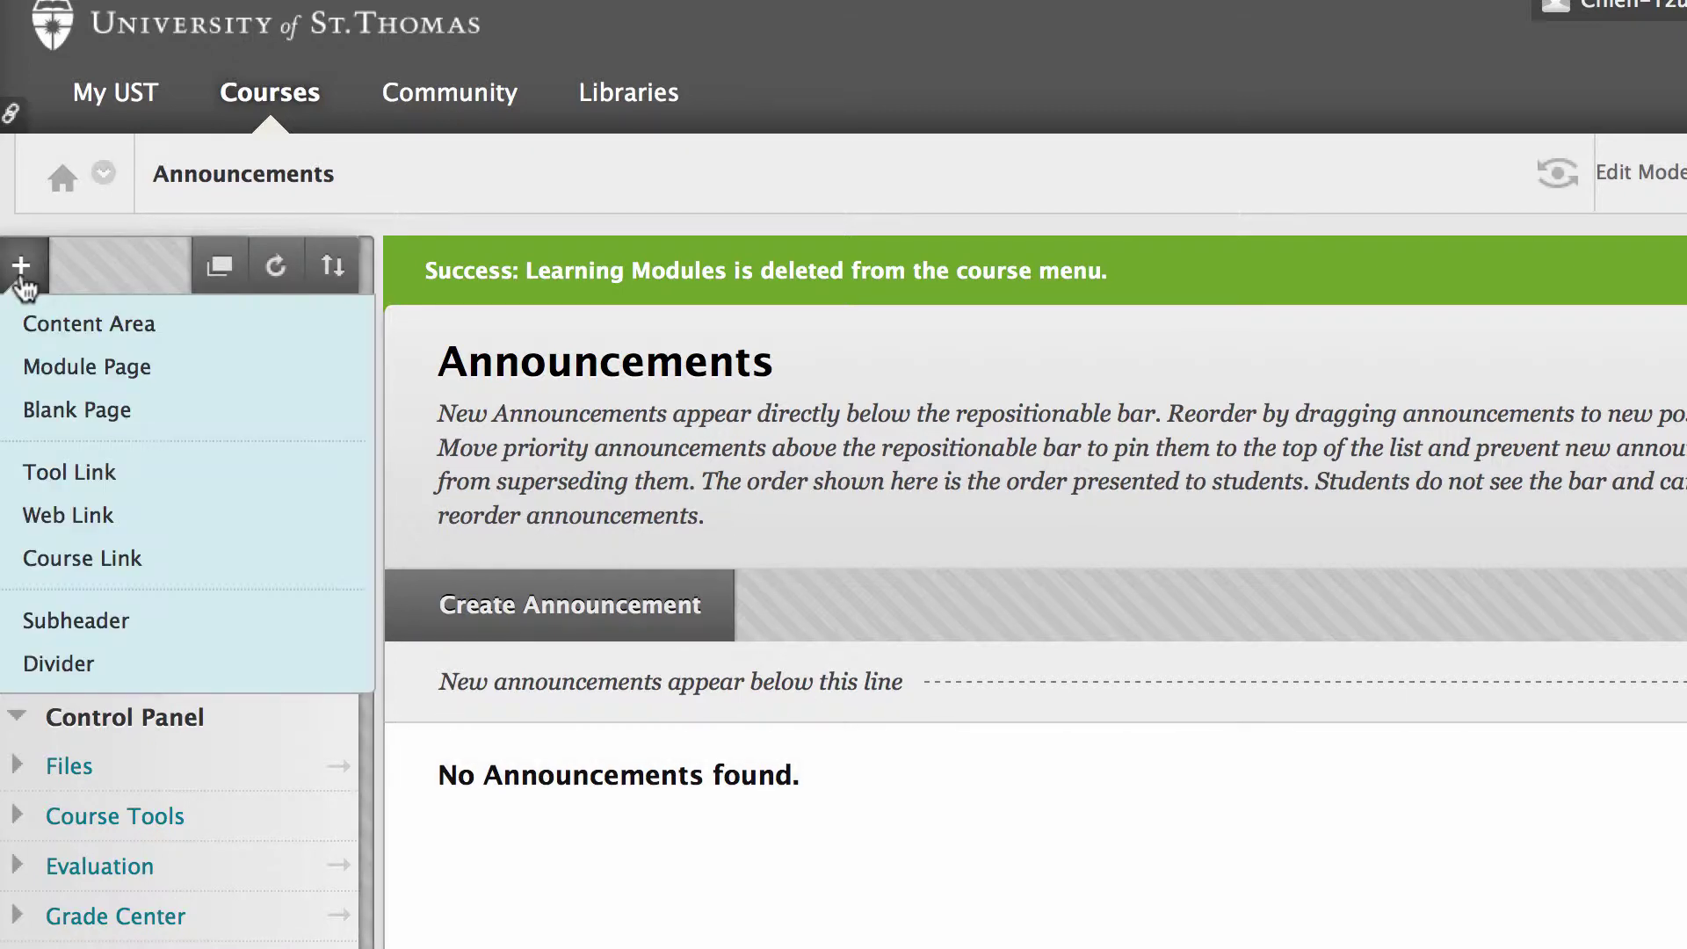
{"action": "left_click", "coordinate": [62, 337]}
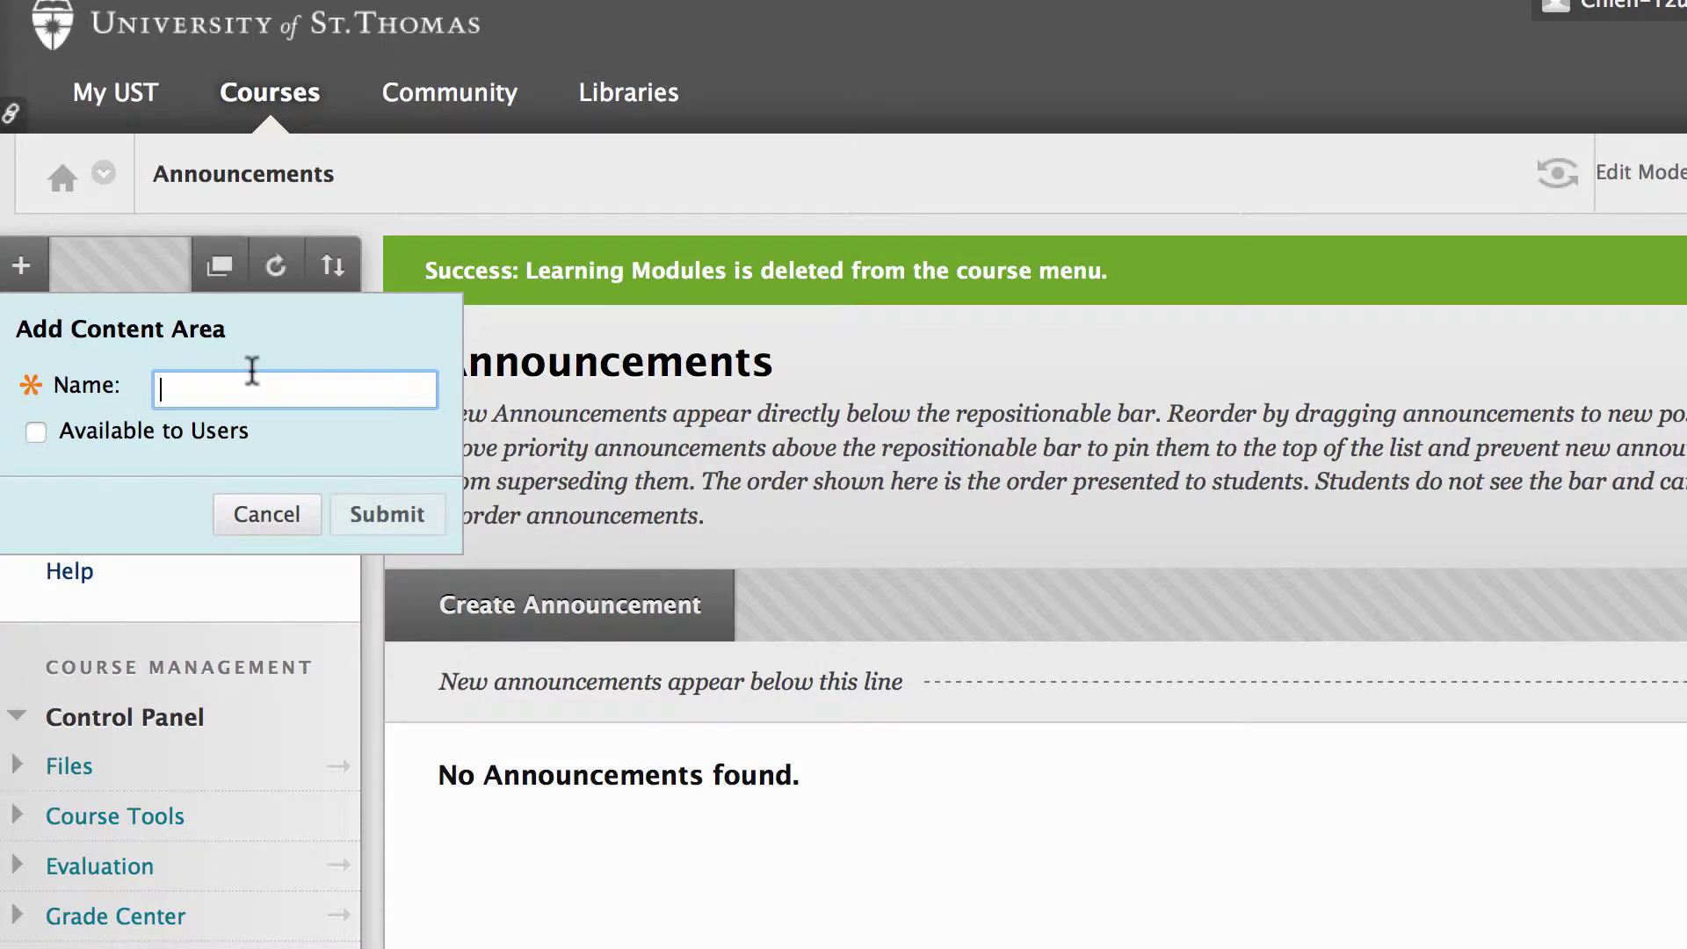
{"action": "type", "text": "Modules"}
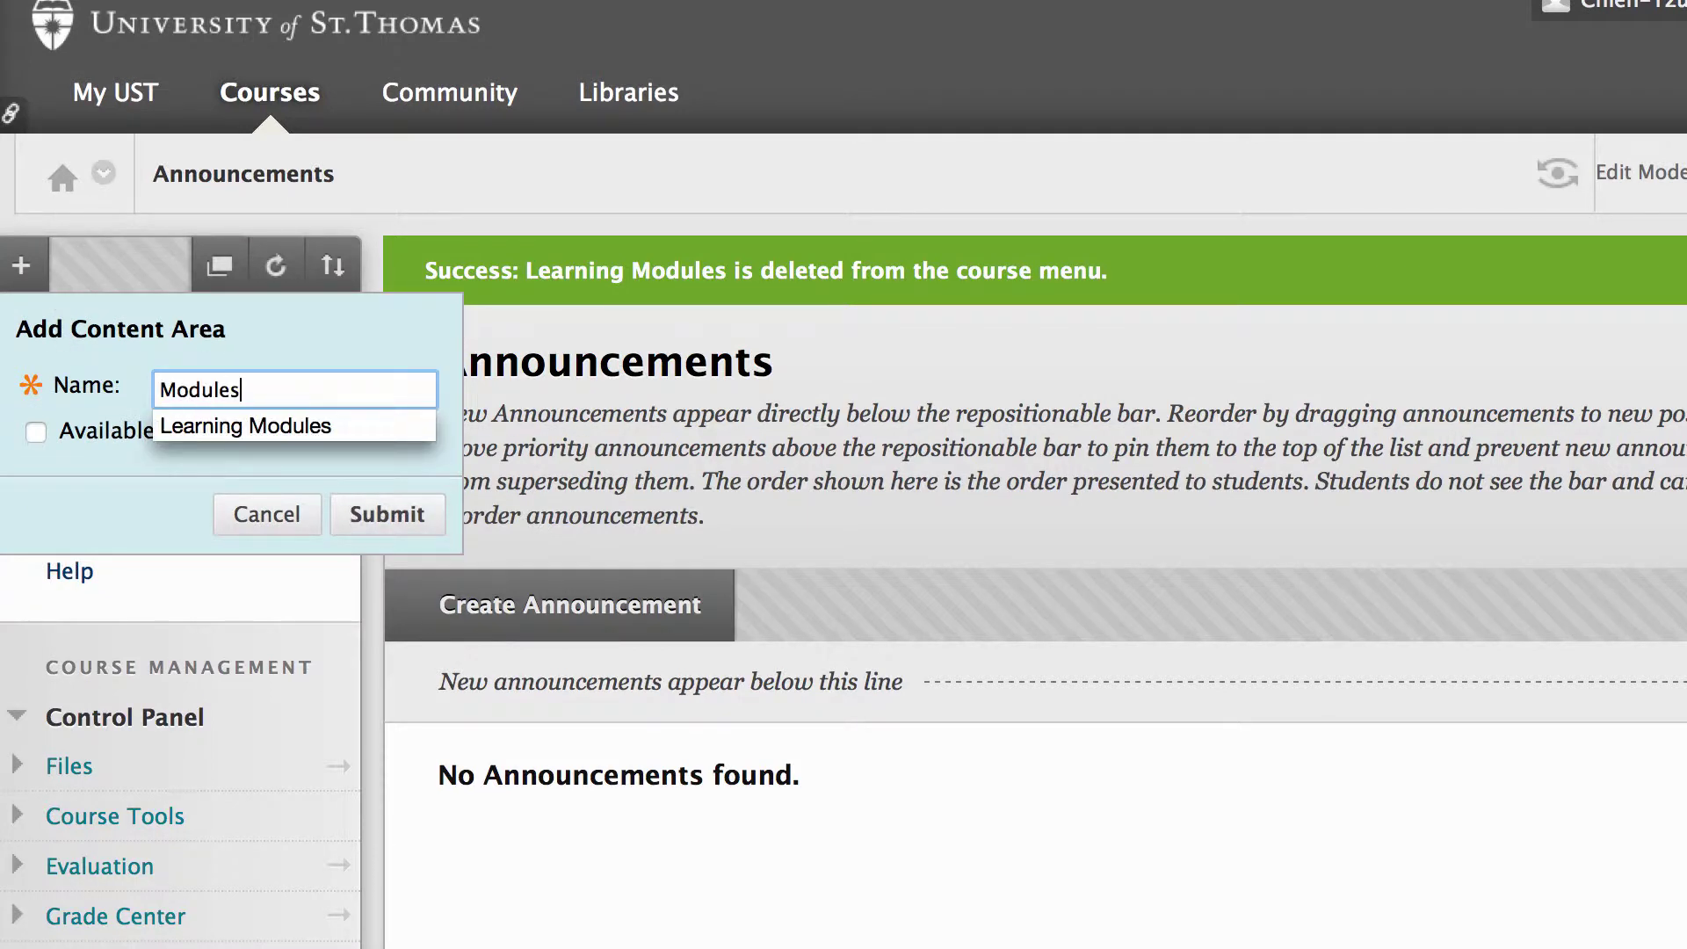
{"action": "left_click", "coordinate": [39, 434]}
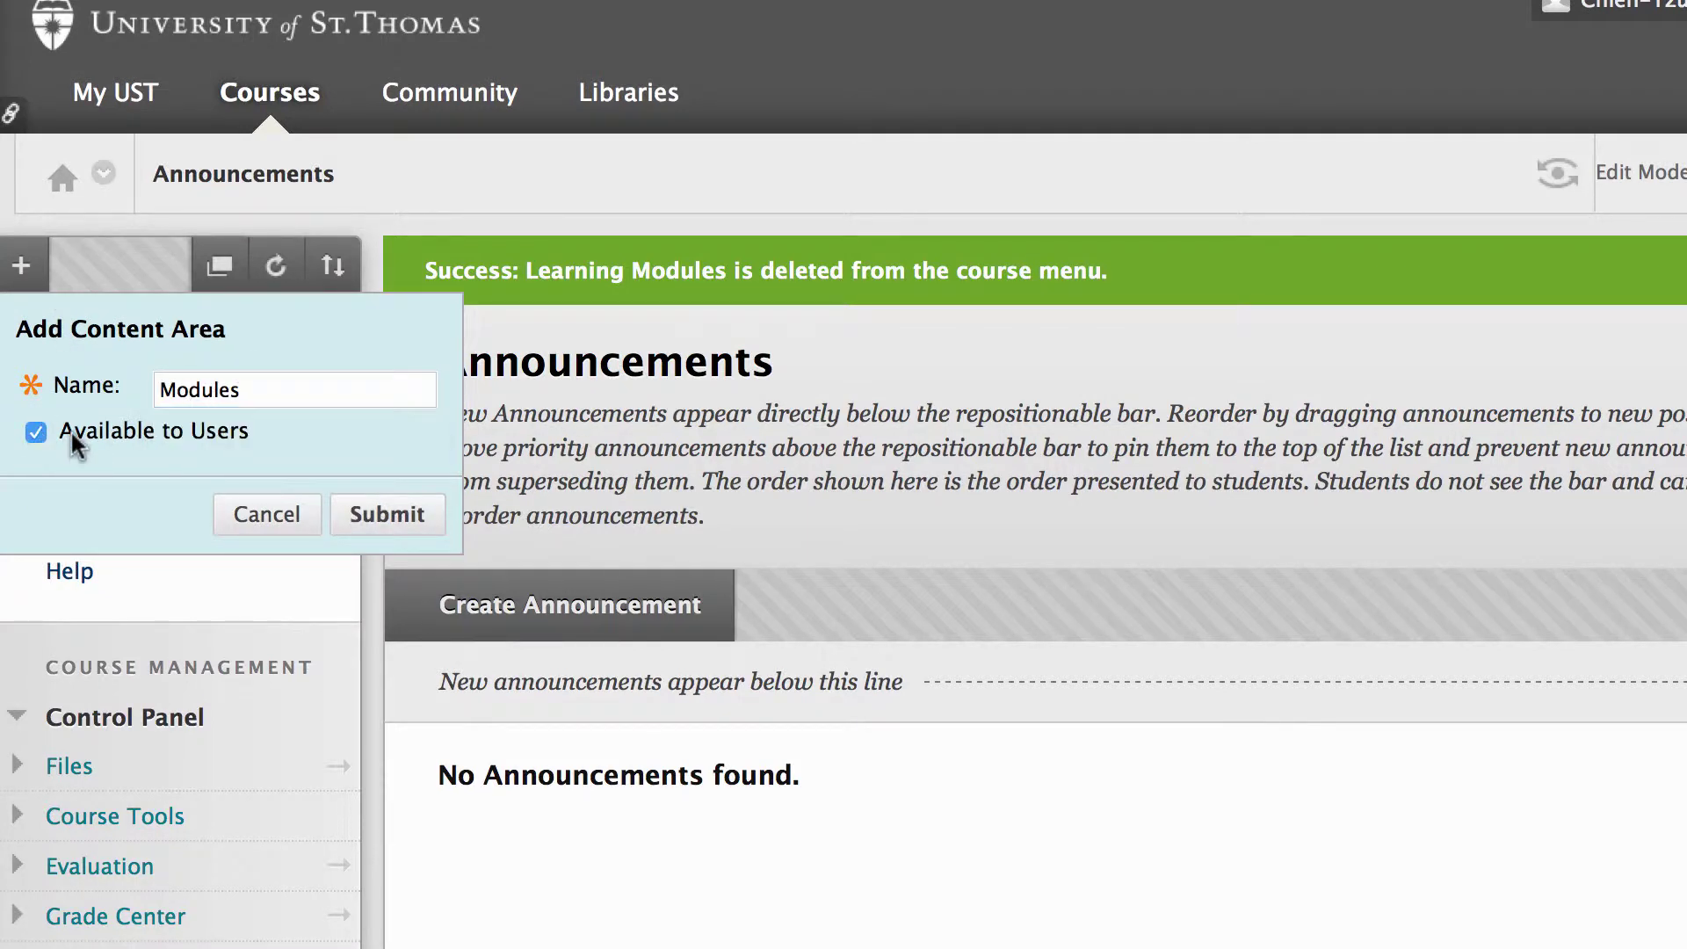
{"action": "left_click", "coordinate": [393, 516]}
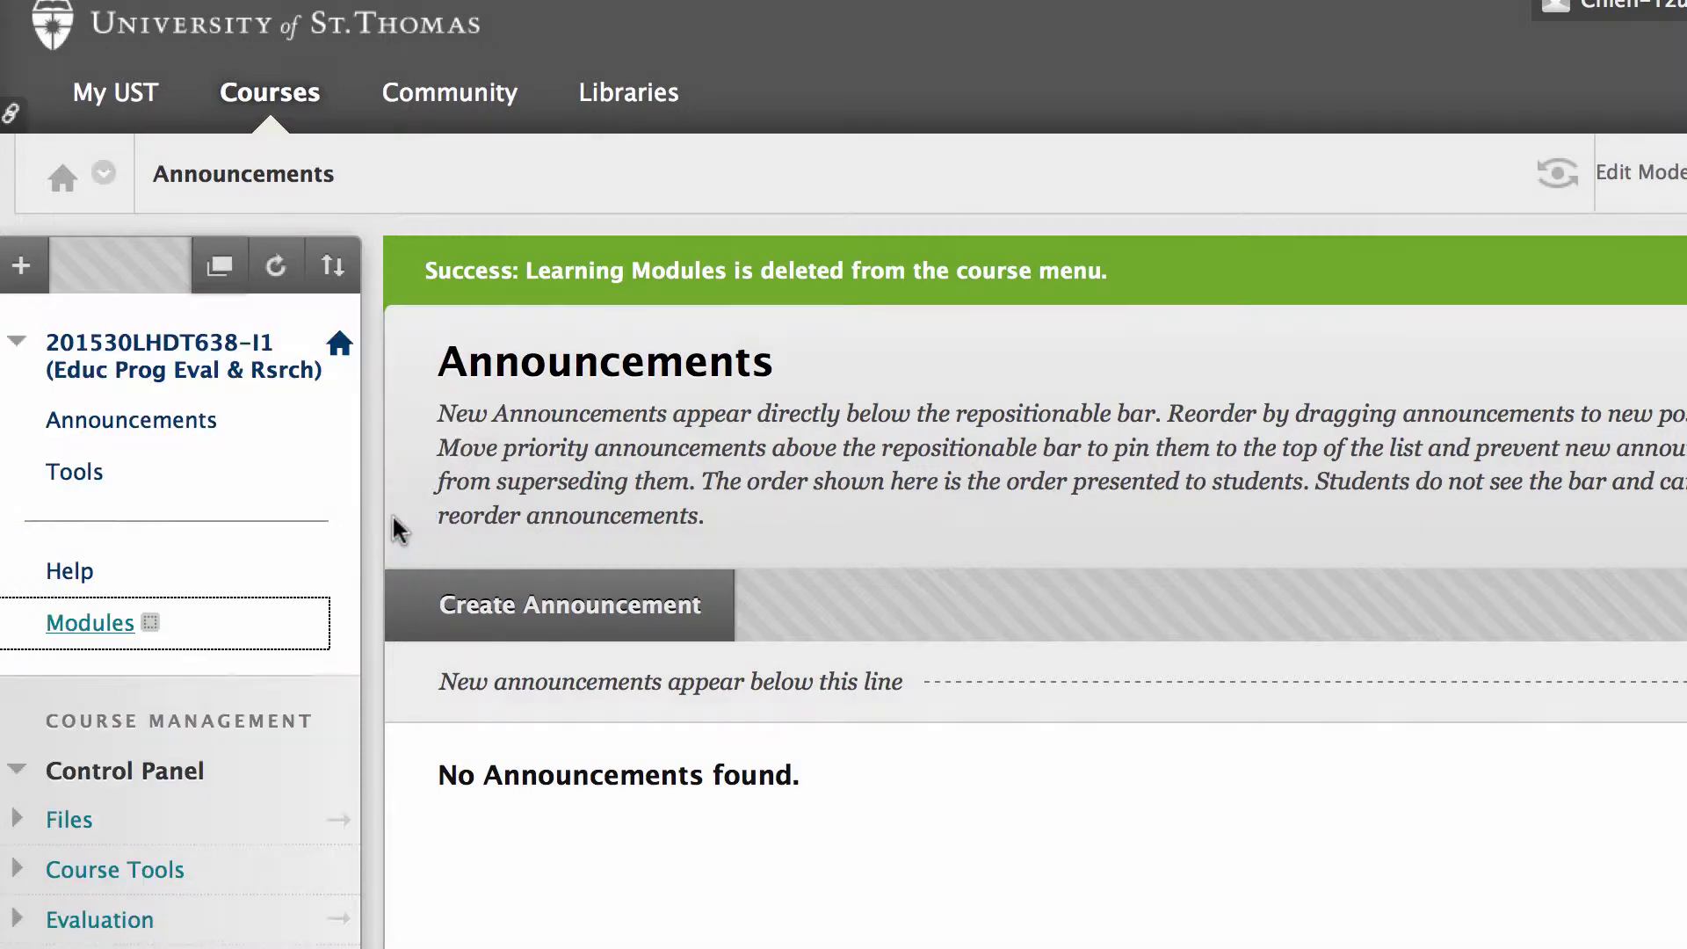
- On the Modules page, choose VoiceThread Course View from Build Content
{"action": "left_click", "coordinate": [91, 626]}
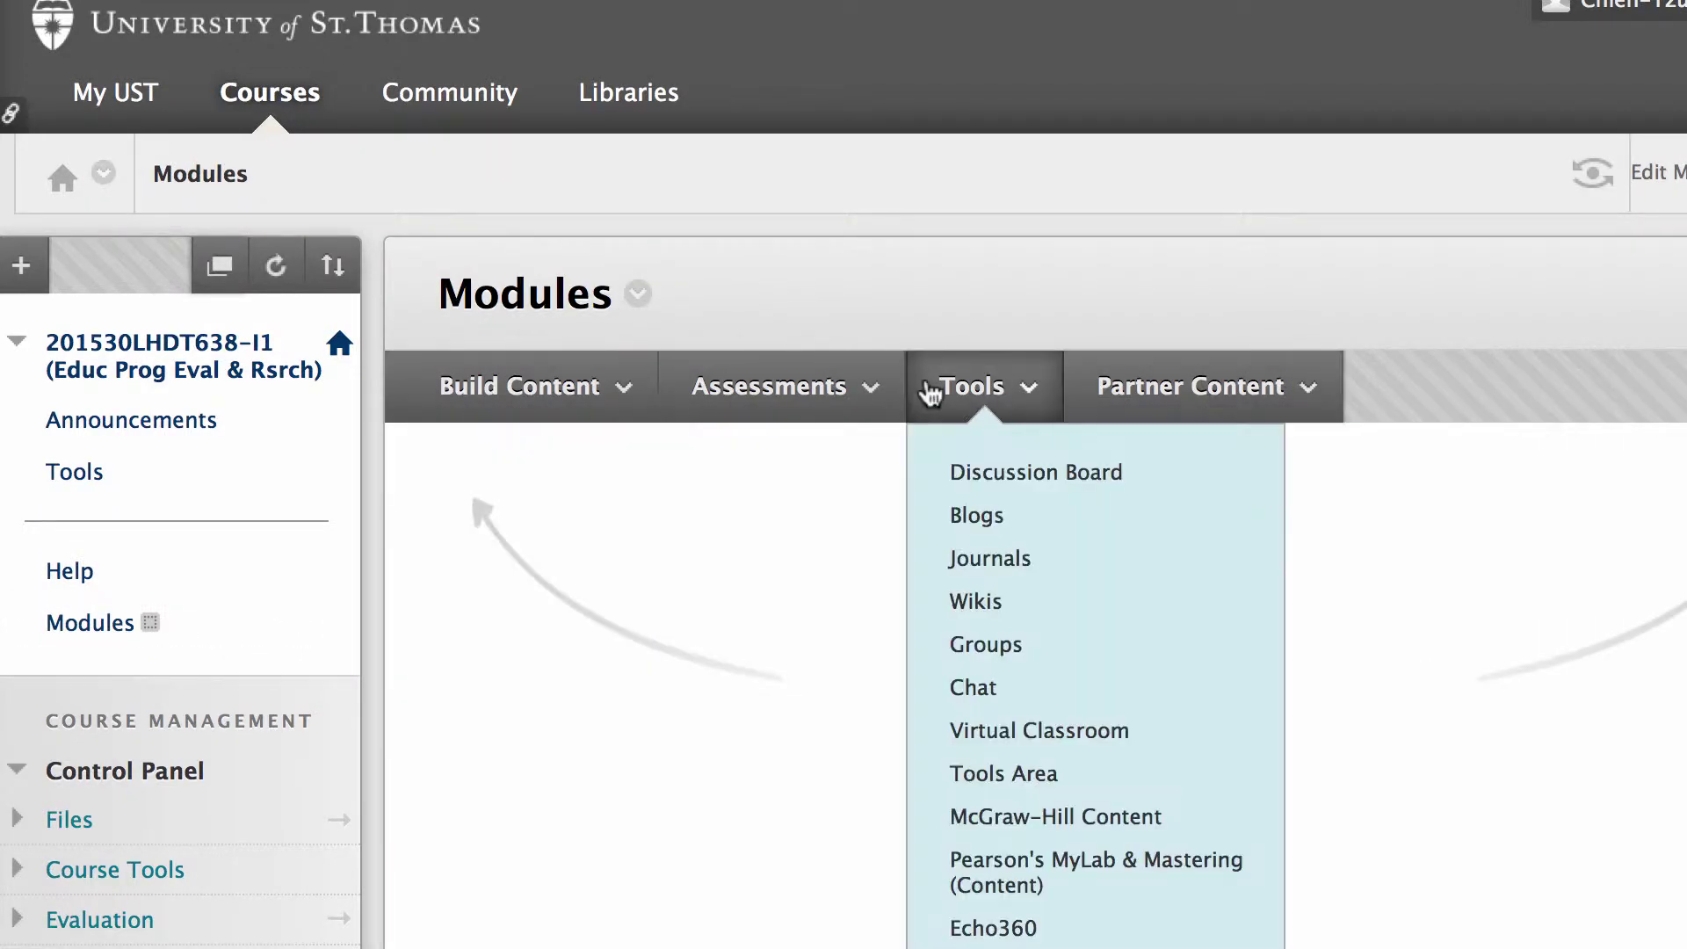
{"action": "mouse_move", "coordinate": [857, 386]}
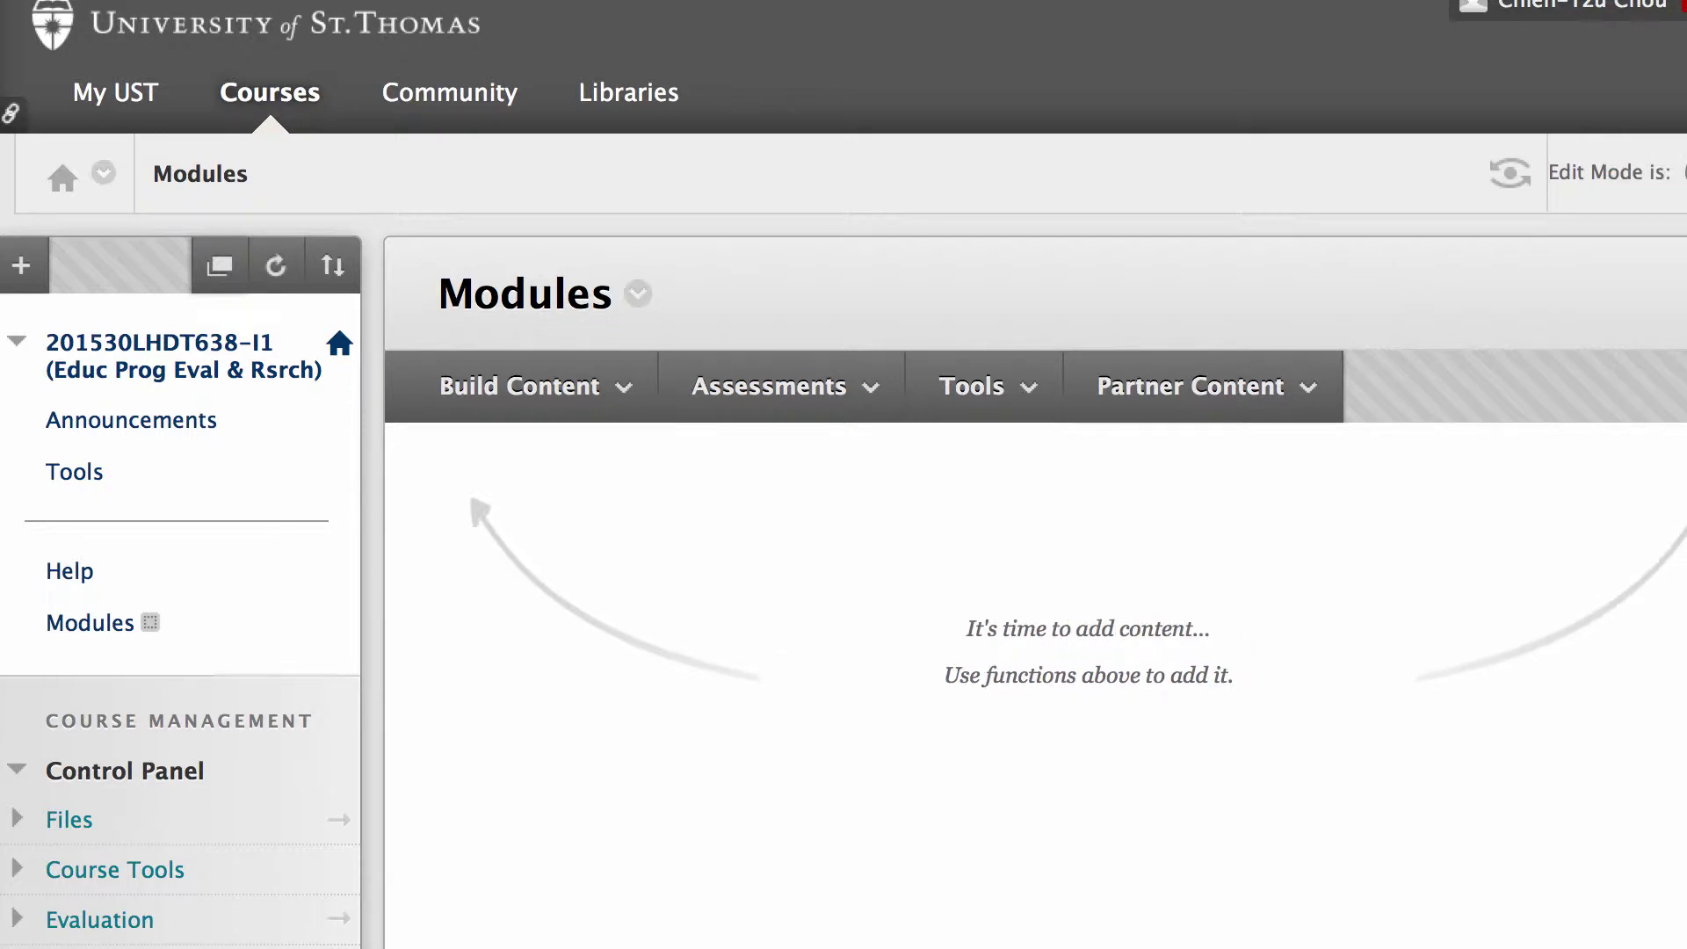
{"action": "mouse_move", "coordinate": [566, 423]}
{"action": "scroll", "coordinate": [566, 425], "scroll_direction": "down", "scroll_amount": 4}
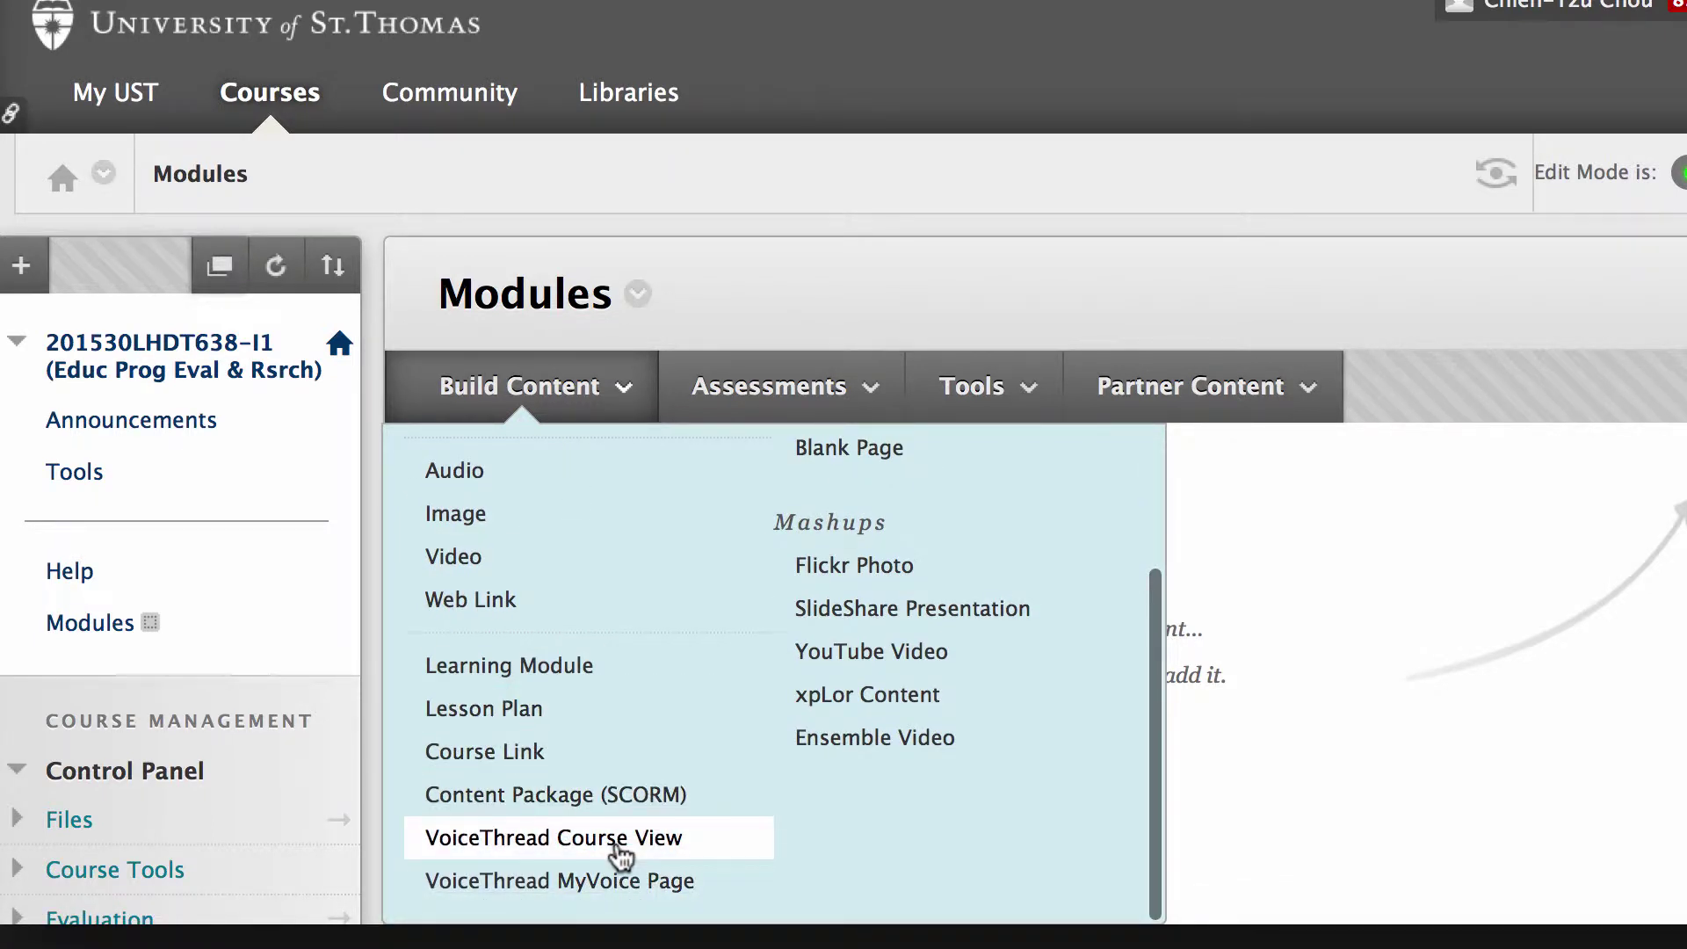
{"action": "left_click", "coordinate": [618, 845]}
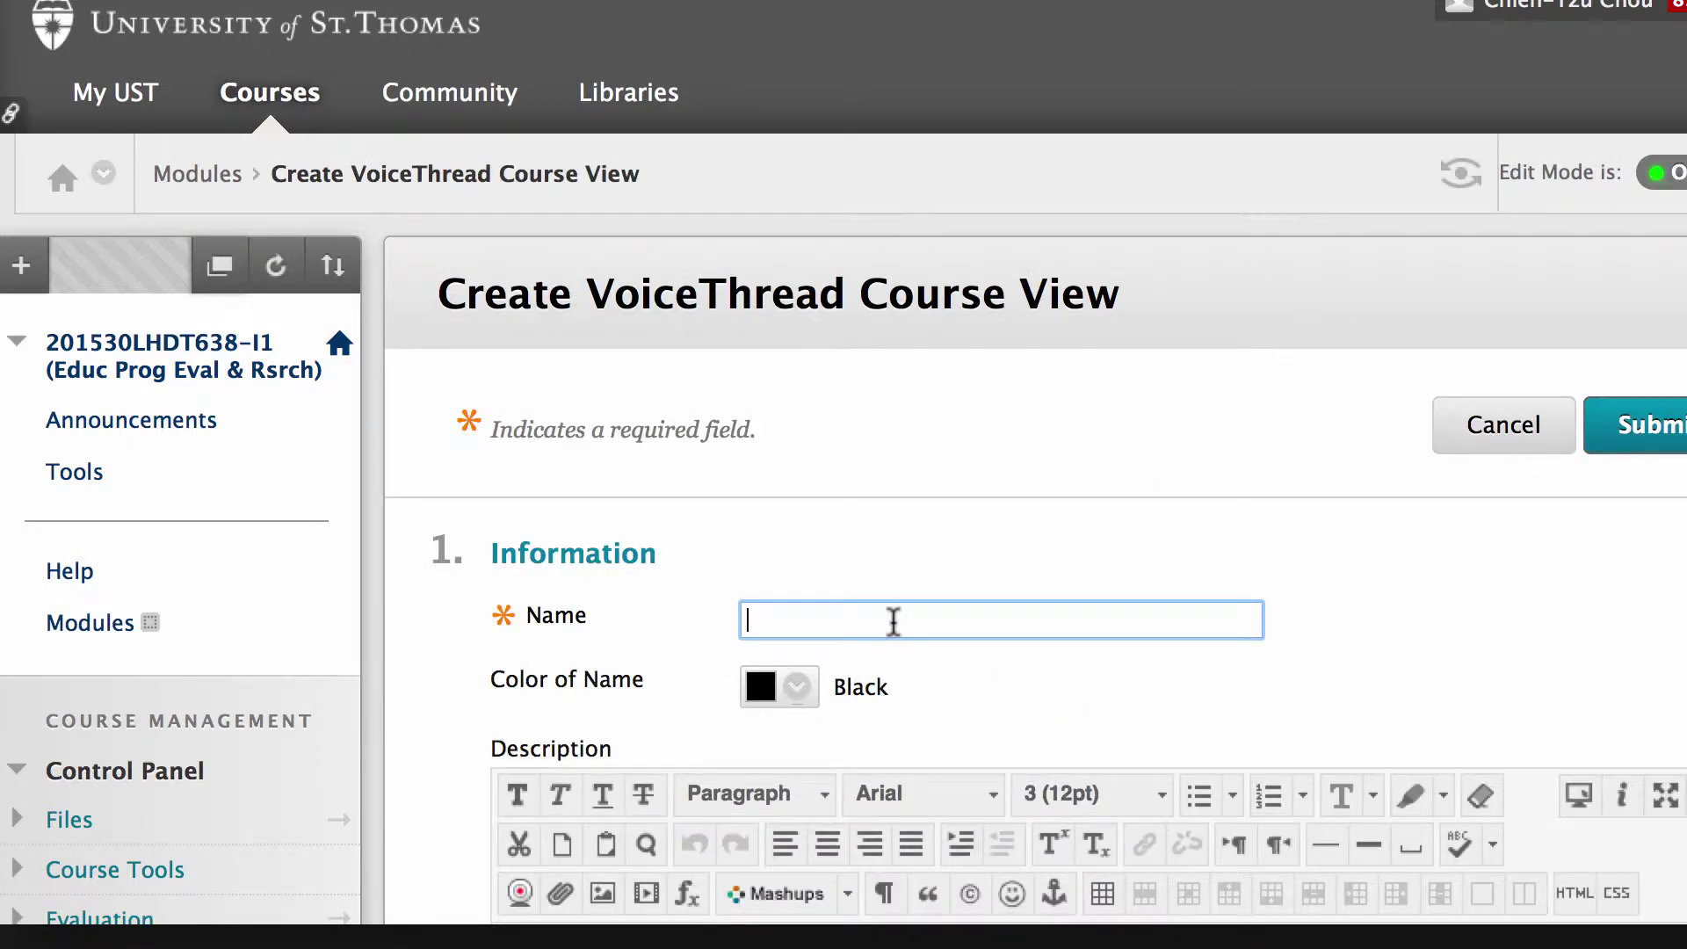
- Name the VoiceThread item 'Self Introduction' and scroll down to the Grading options
{"action": "scroll", "coordinate": [892, 622], "scroll_direction": "down", "scroll_amount": 1}
{"action": "type", "text": "Self Introduction"}
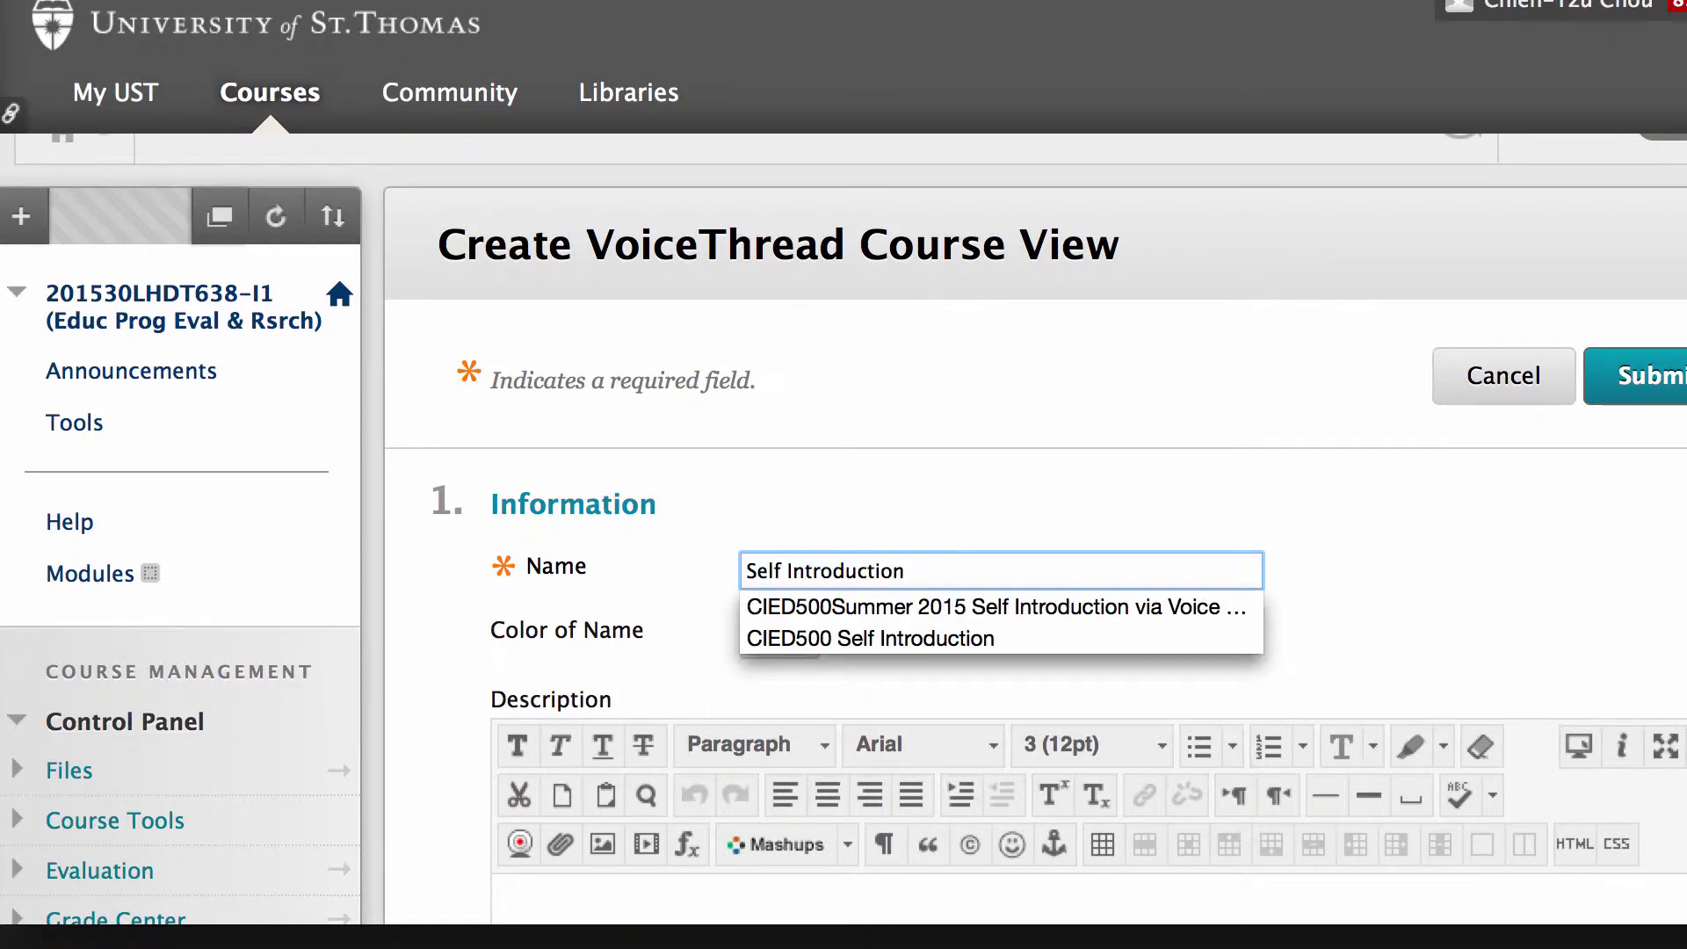
{"action": "key", "text": "Down"}
{"action": "scroll", "coordinate": [1422, 587], "scroll_direction": "down", "scroll_amount": 7}
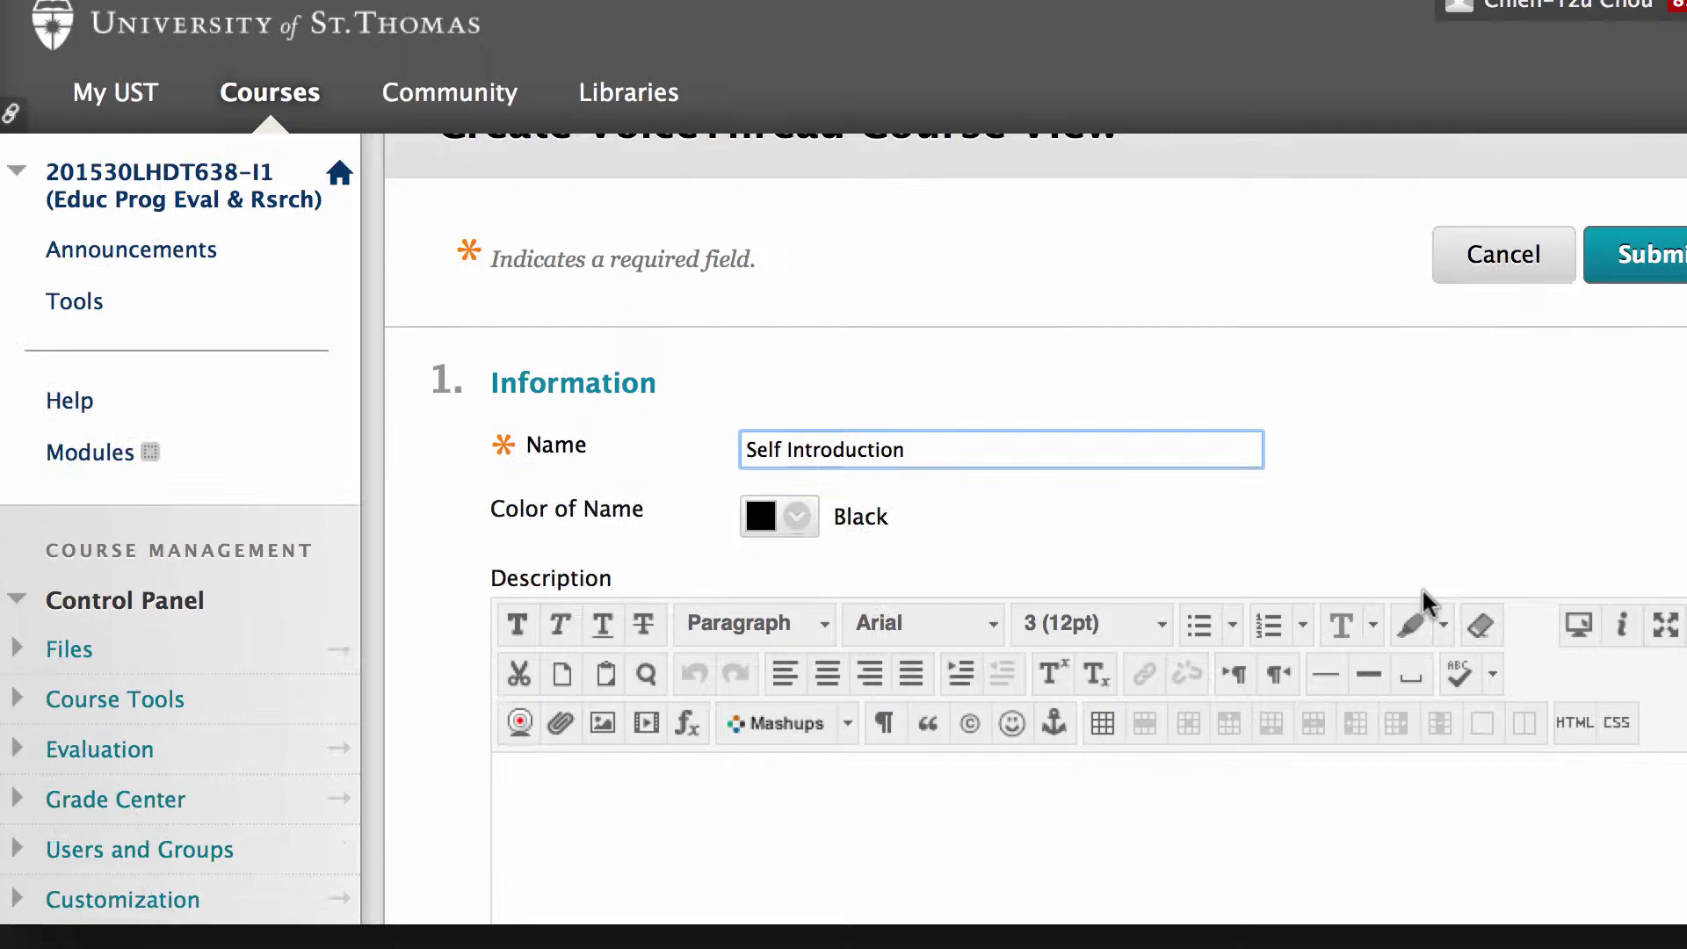
{"action": "scroll", "coordinate": [1343, 706], "scroll_direction": "down", "scroll_amount": 10}
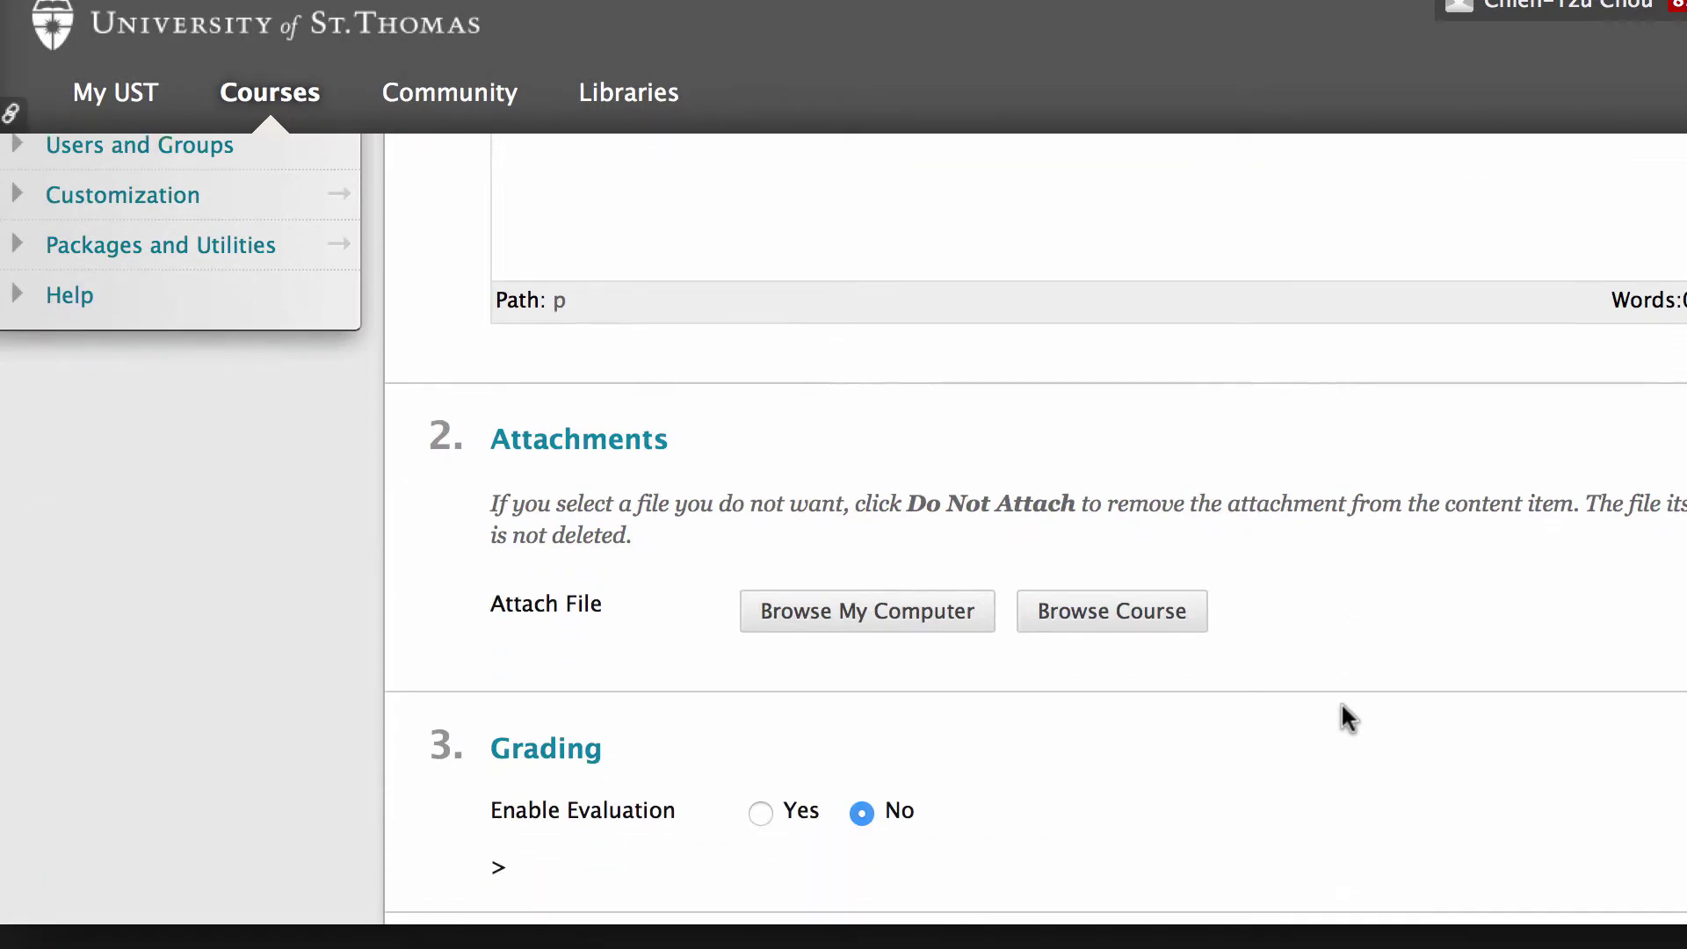
{"action": "scroll", "coordinate": [1342, 705], "scroll_direction": "down", "scroll_amount": 3}
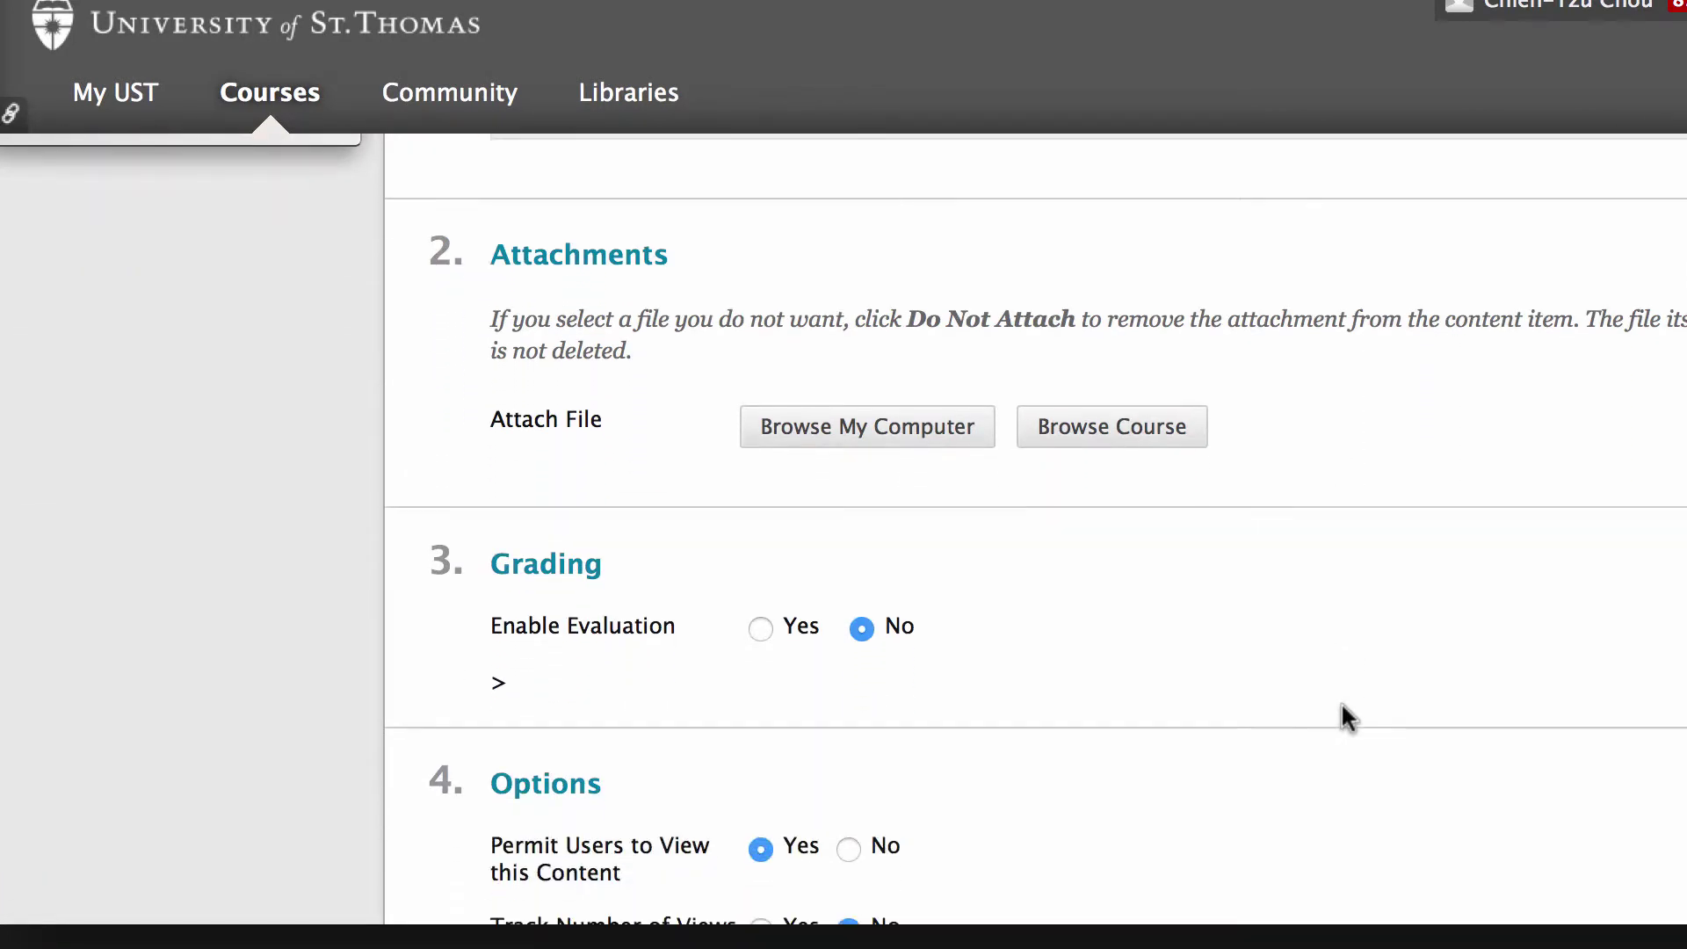
- Enable evaluation with 2 points possible and submit the Self Introduction item
{"action": "left_click", "coordinate": [761, 630]}
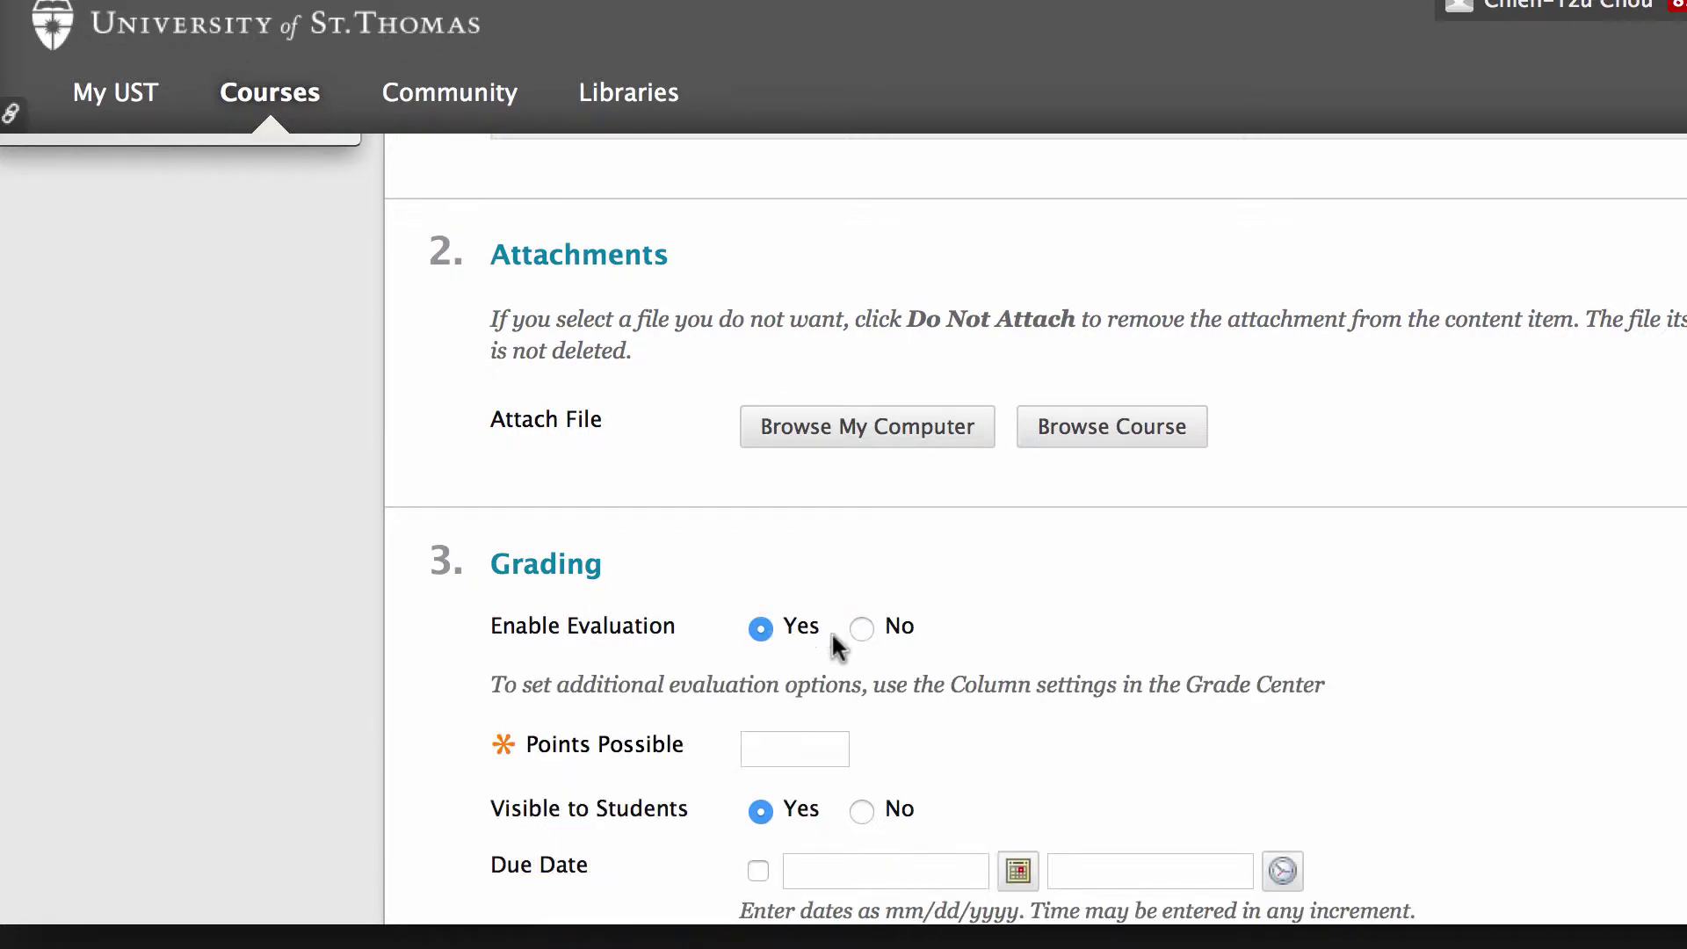
{"action": "left_click", "coordinate": [790, 746]}
{"action": "type", "text": "2"}
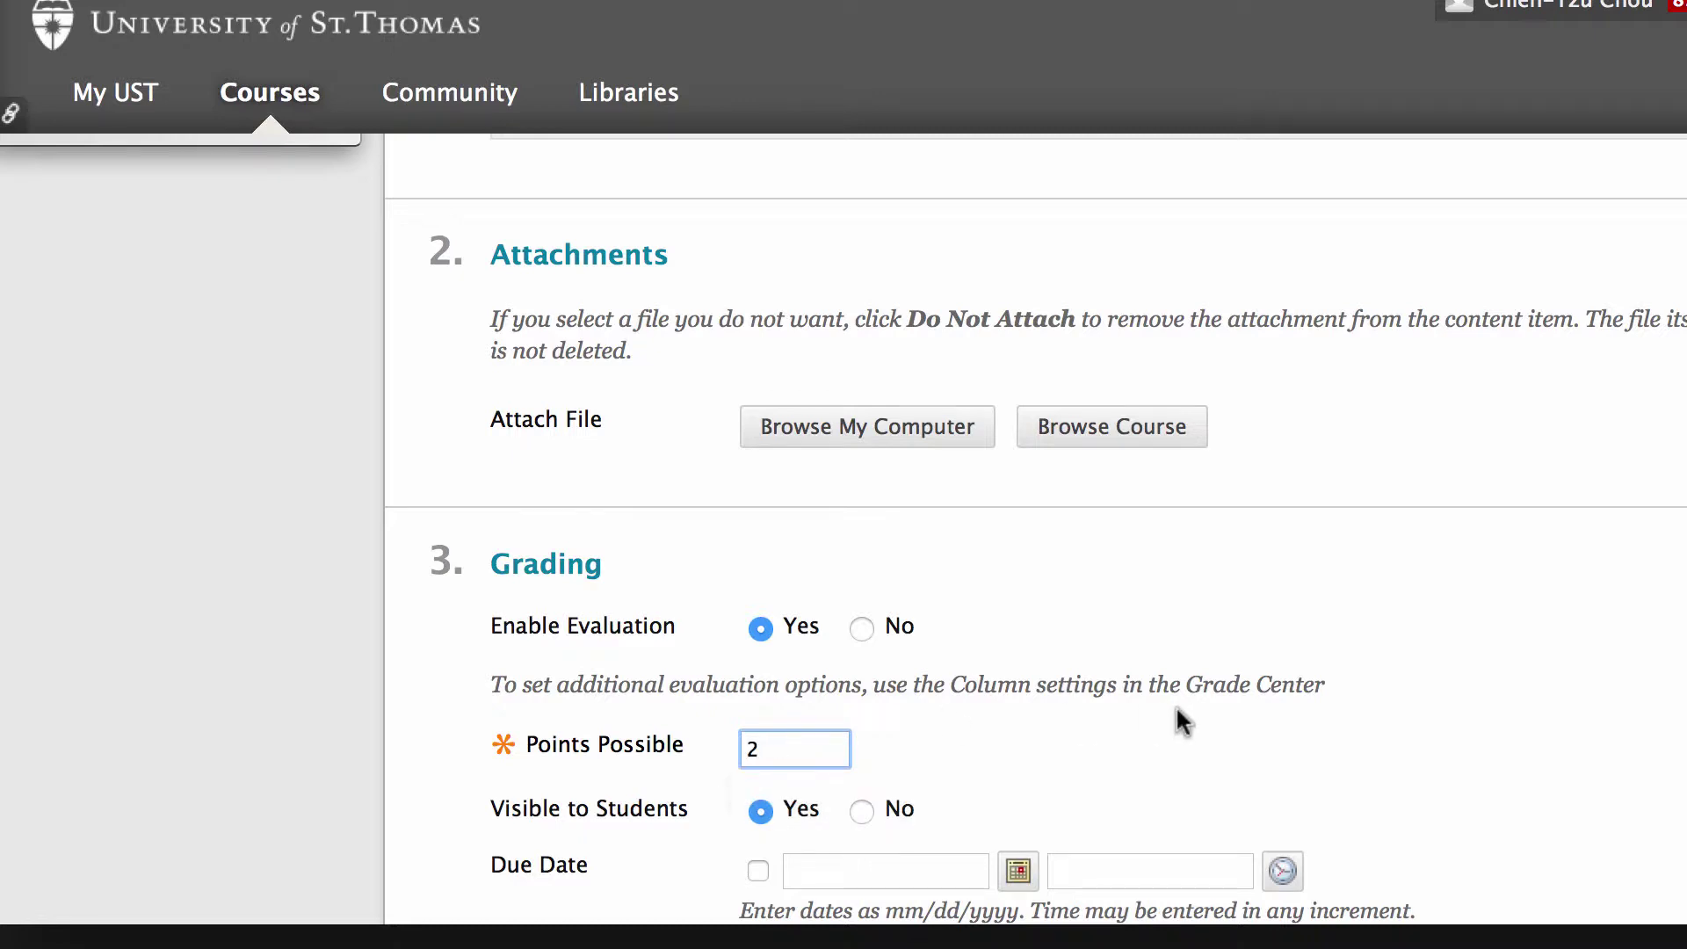
{"action": "scroll", "coordinate": [1179, 710], "scroll_direction": "down", "scroll_amount": 5}
{"action": "scroll", "coordinate": [1180, 715], "scroll_direction": "up", "scroll_amount": 1}
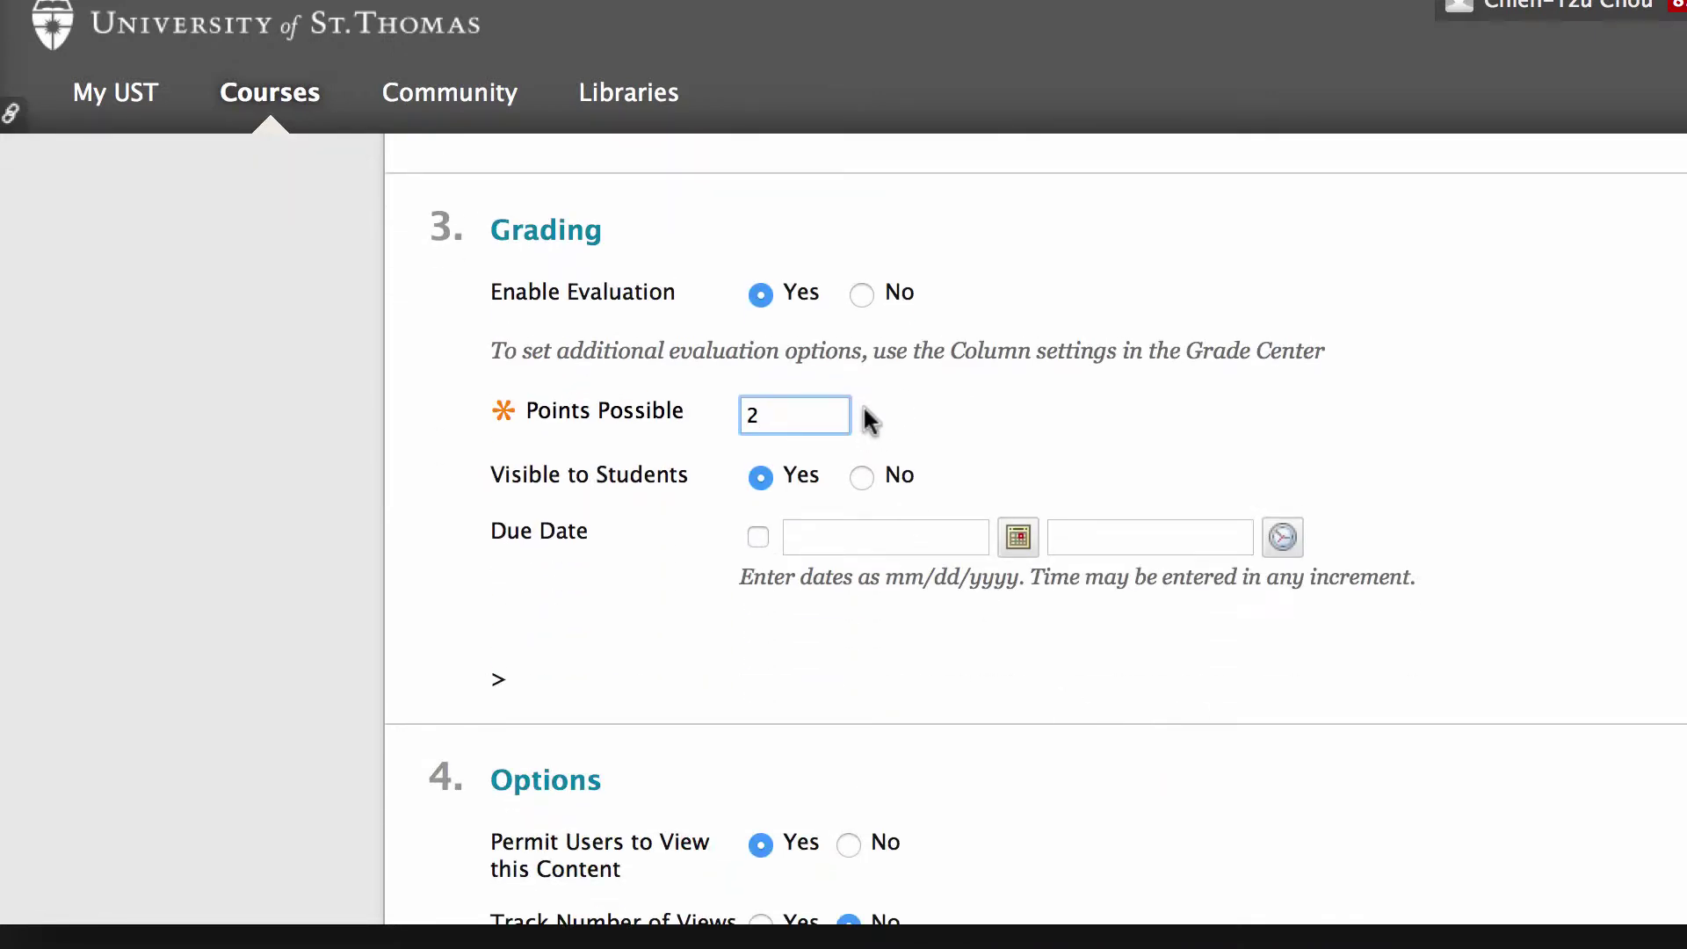
{"action": "scroll", "coordinate": [934, 621], "scroll_direction": "down", "scroll_amount": 7}
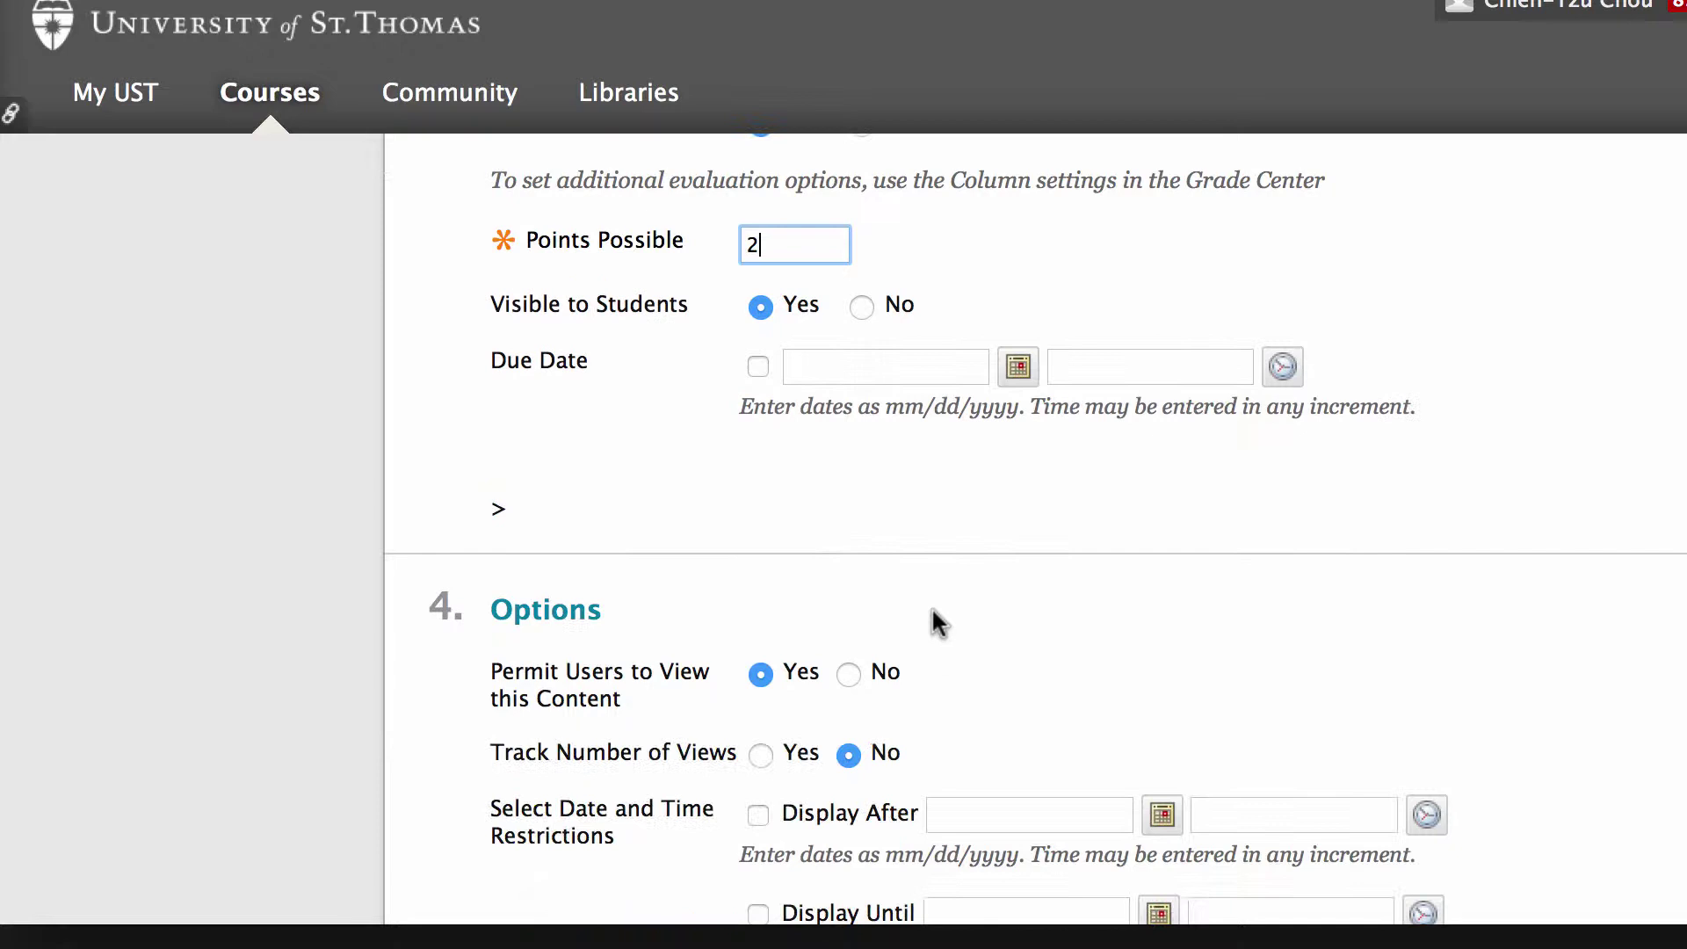
{"action": "scroll", "coordinate": [1298, 630], "scroll_direction": "down", "scroll_amount": 1}
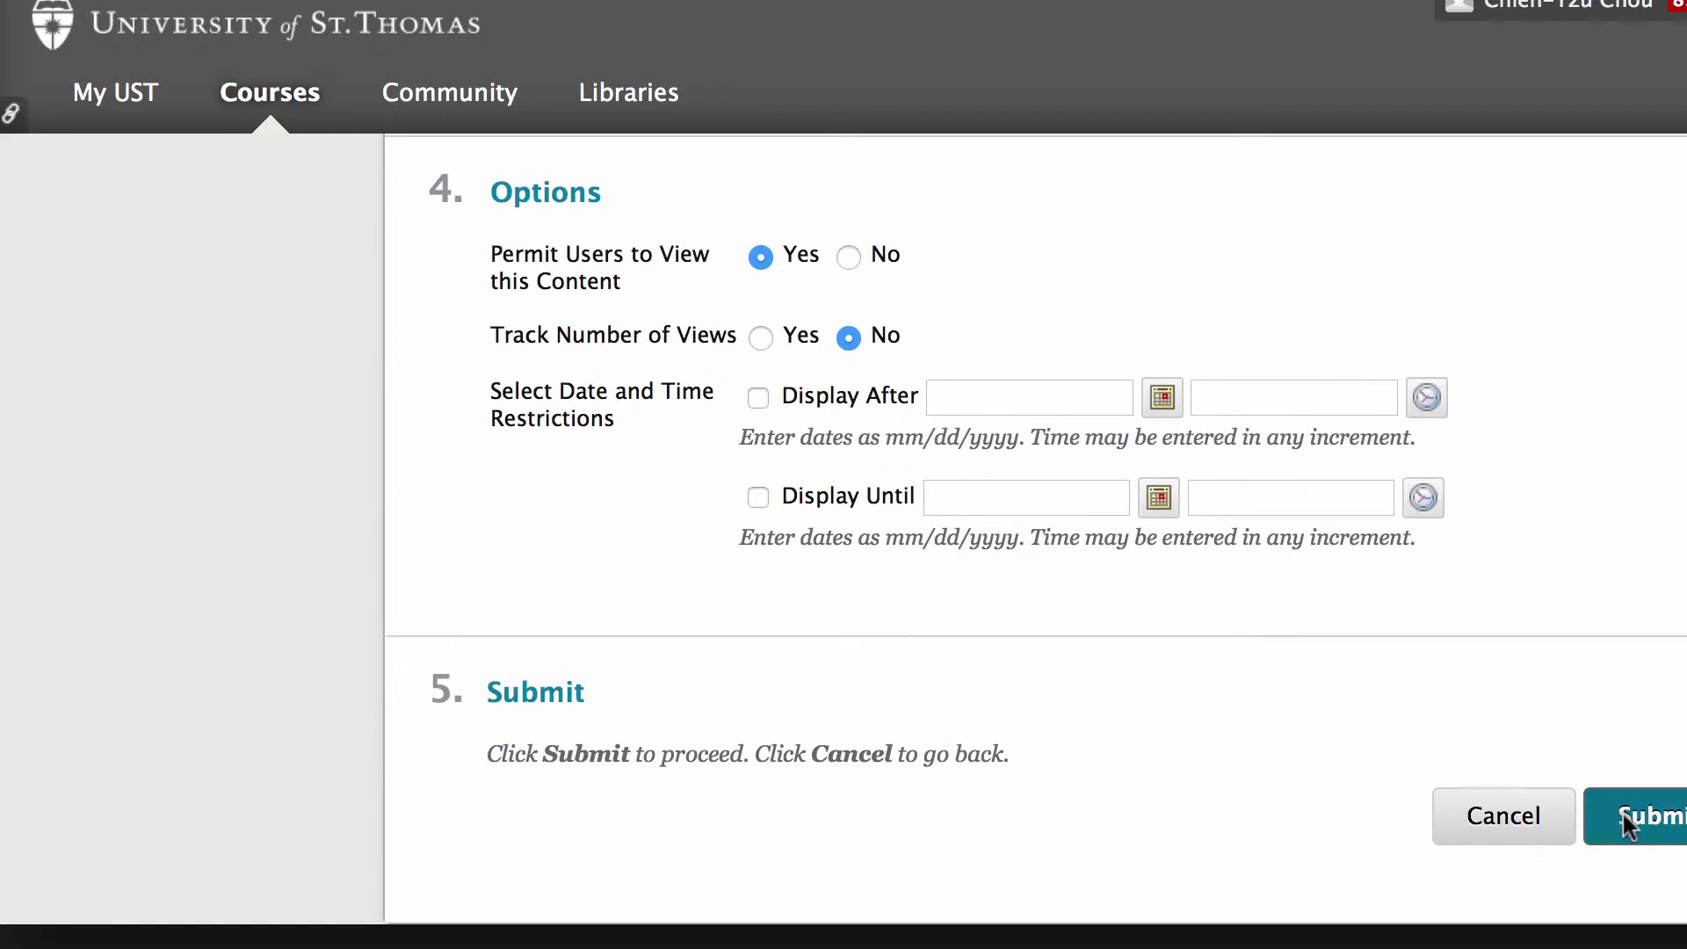
{"action": "left_click", "coordinate": [1625, 826]}
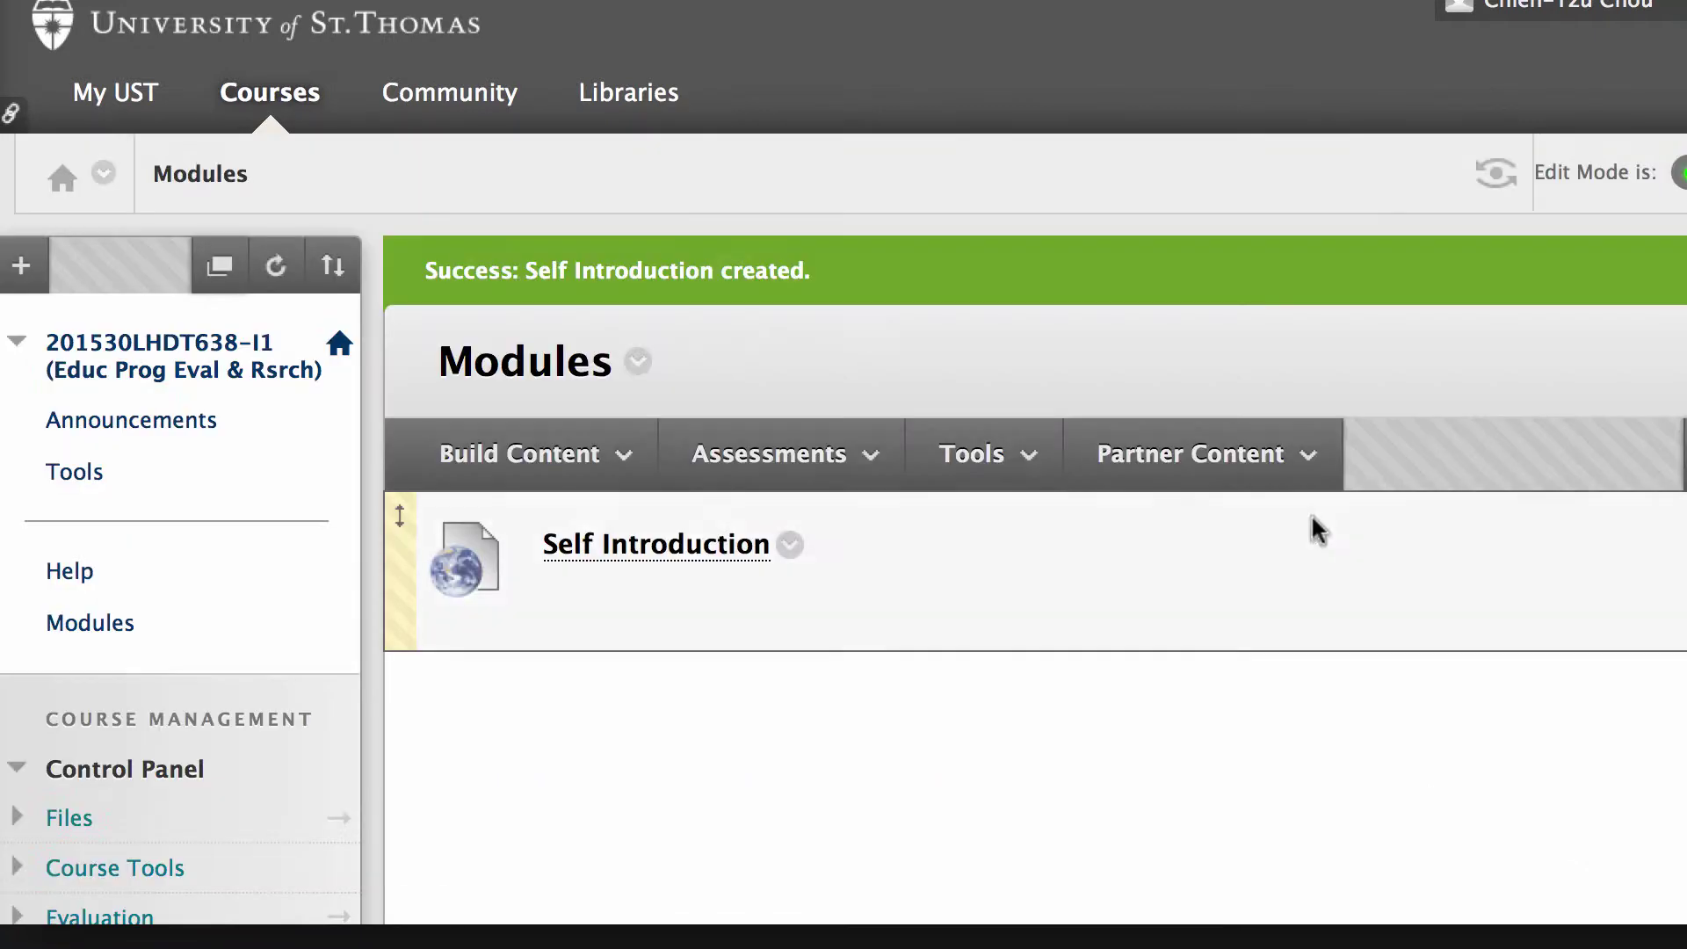
- Open Self Introduction and browse All My VoiceThreads down to the world-map thread
{"action": "left_click", "coordinate": [657, 543]}
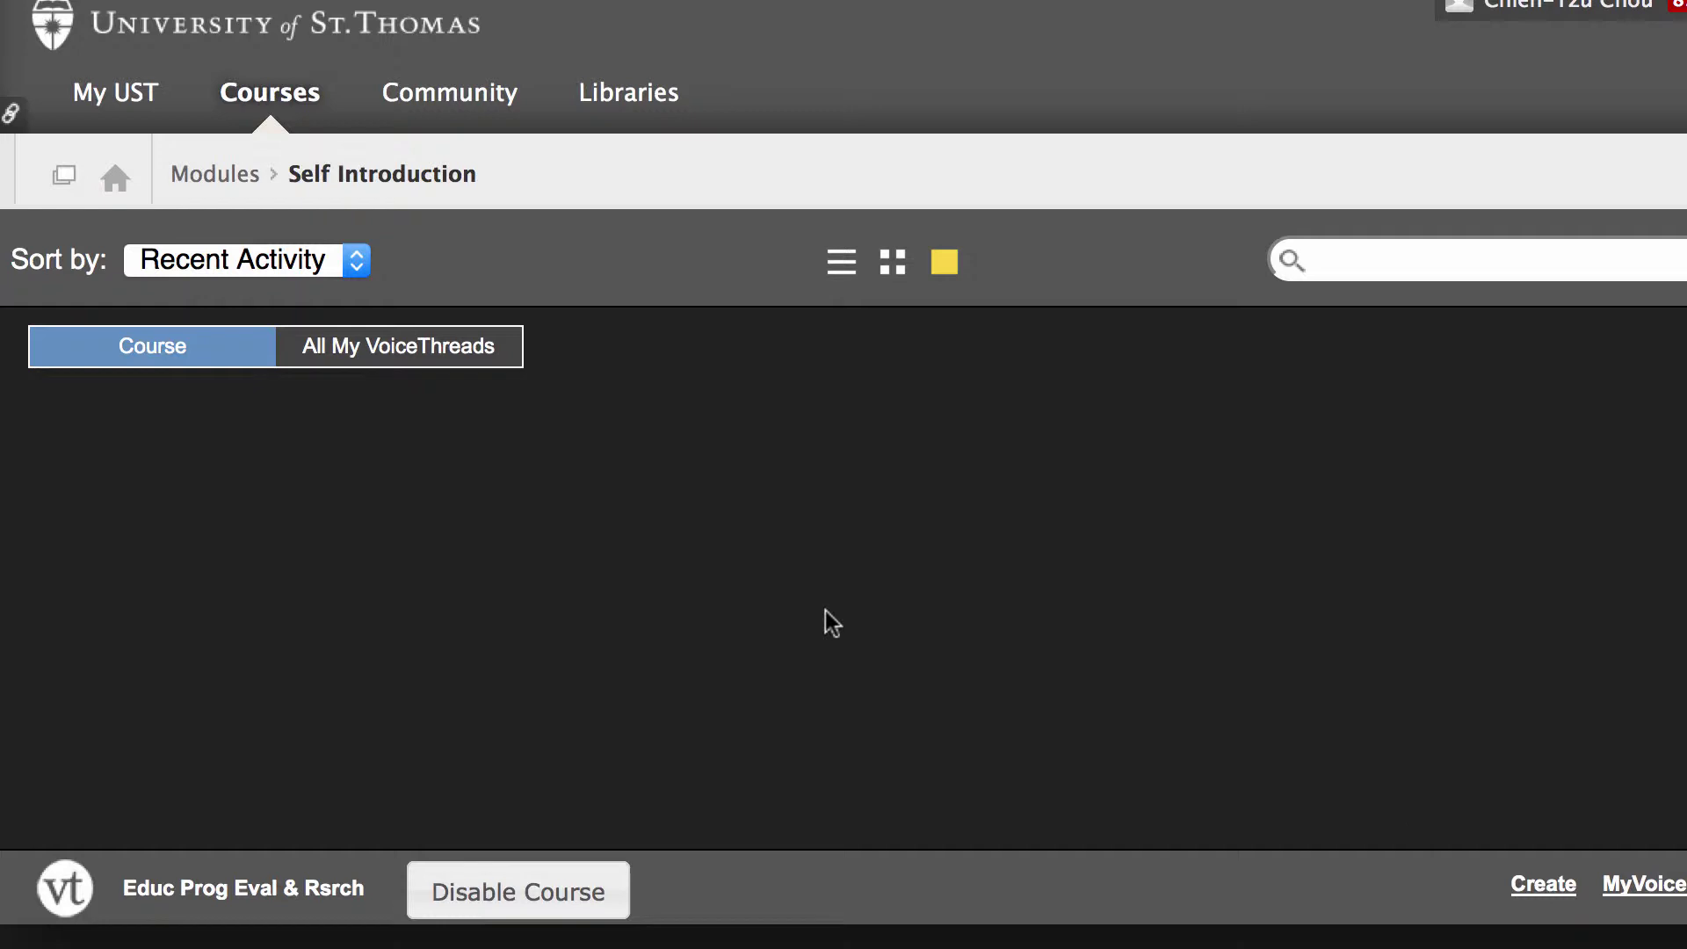
{"action": "left_click", "coordinate": [463, 352]}
{"action": "scroll", "coordinate": [1028, 681], "scroll_direction": "down", "scroll_amount": 10}
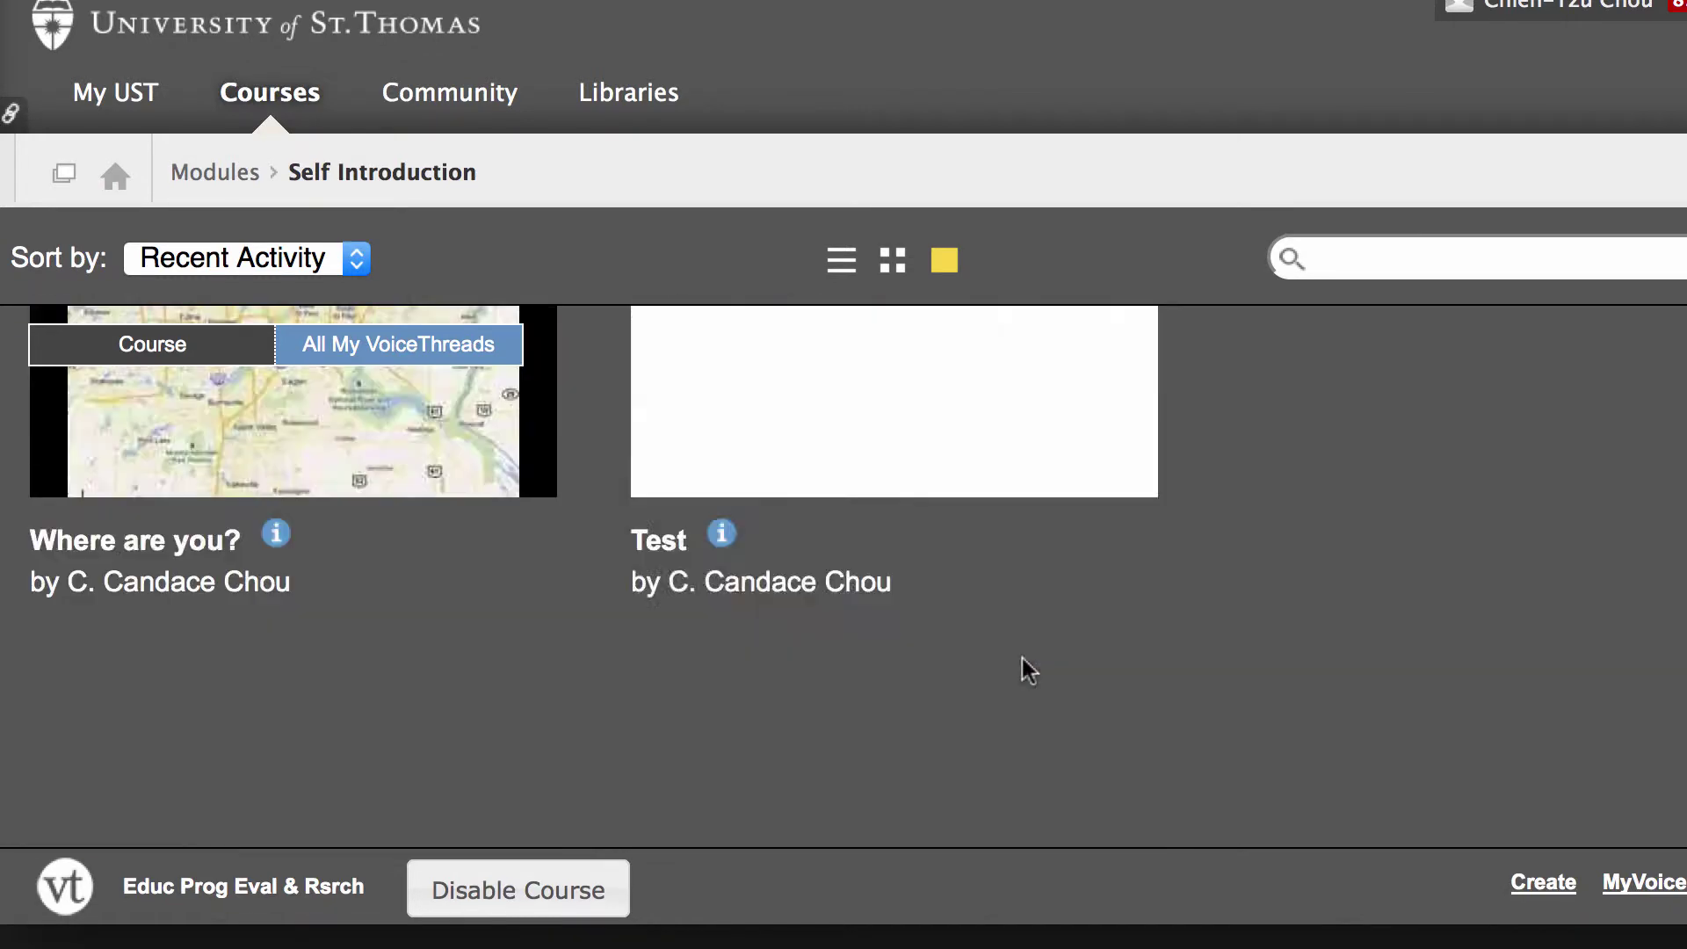
{"action": "scroll", "coordinate": [1026, 674], "scroll_direction": "down", "scroll_amount": 5}
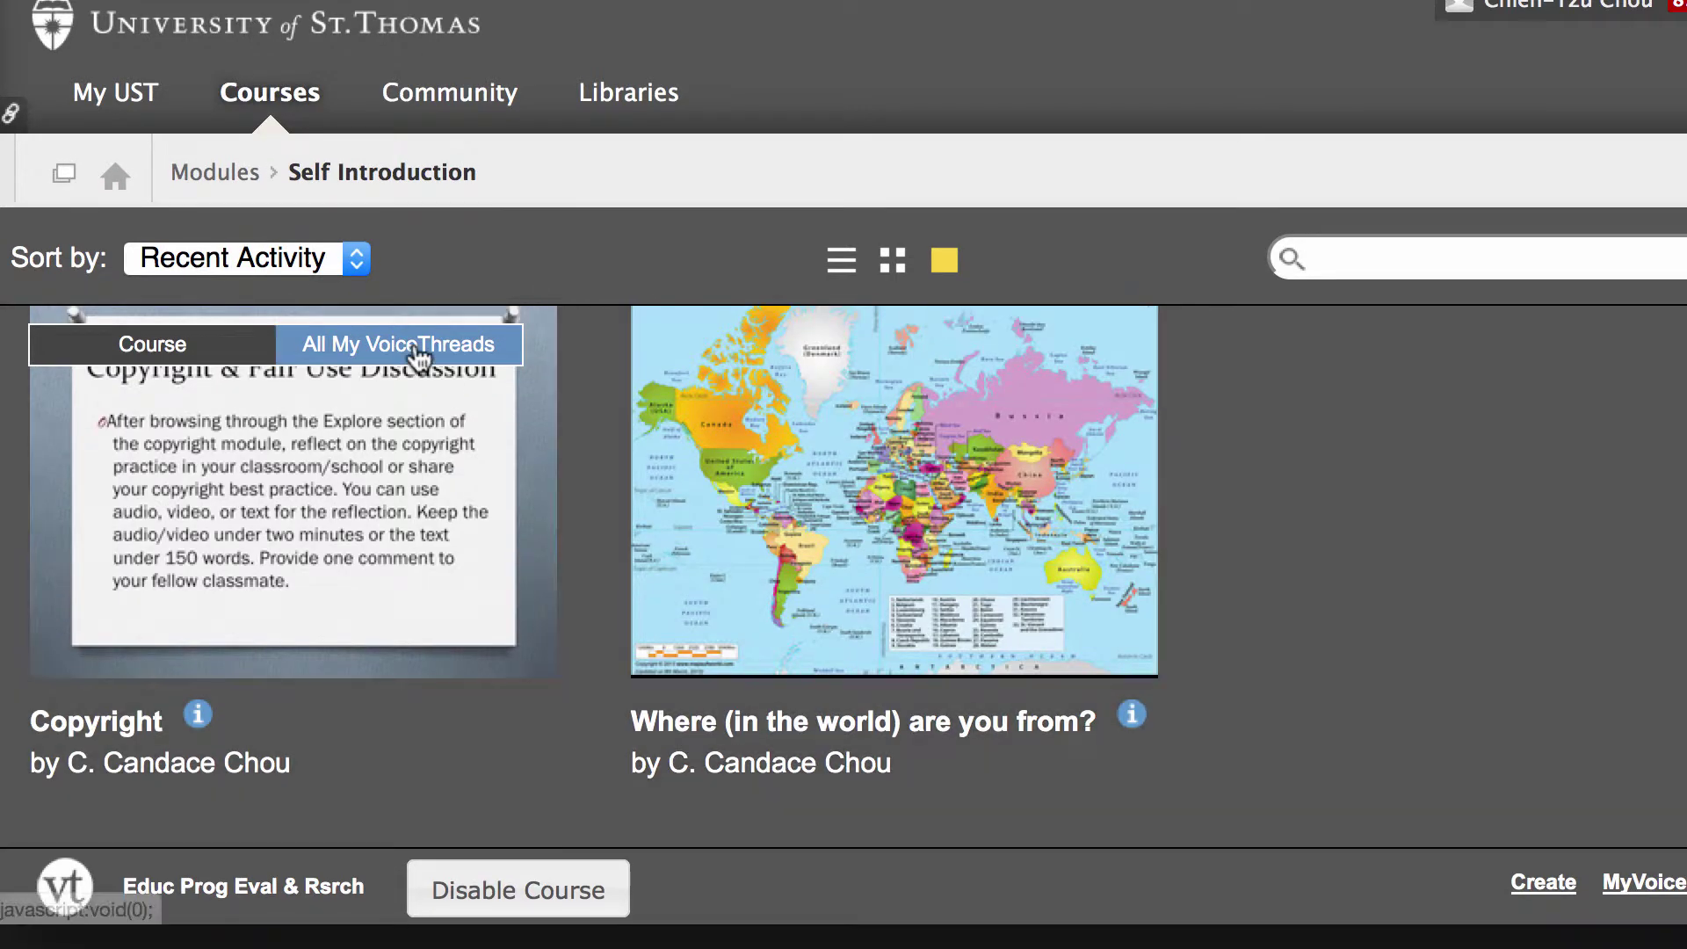
- From the Course tab, create a new VoiceThread and add media from My Computer
{"action": "left_click", "coordinate": [140, 350]}
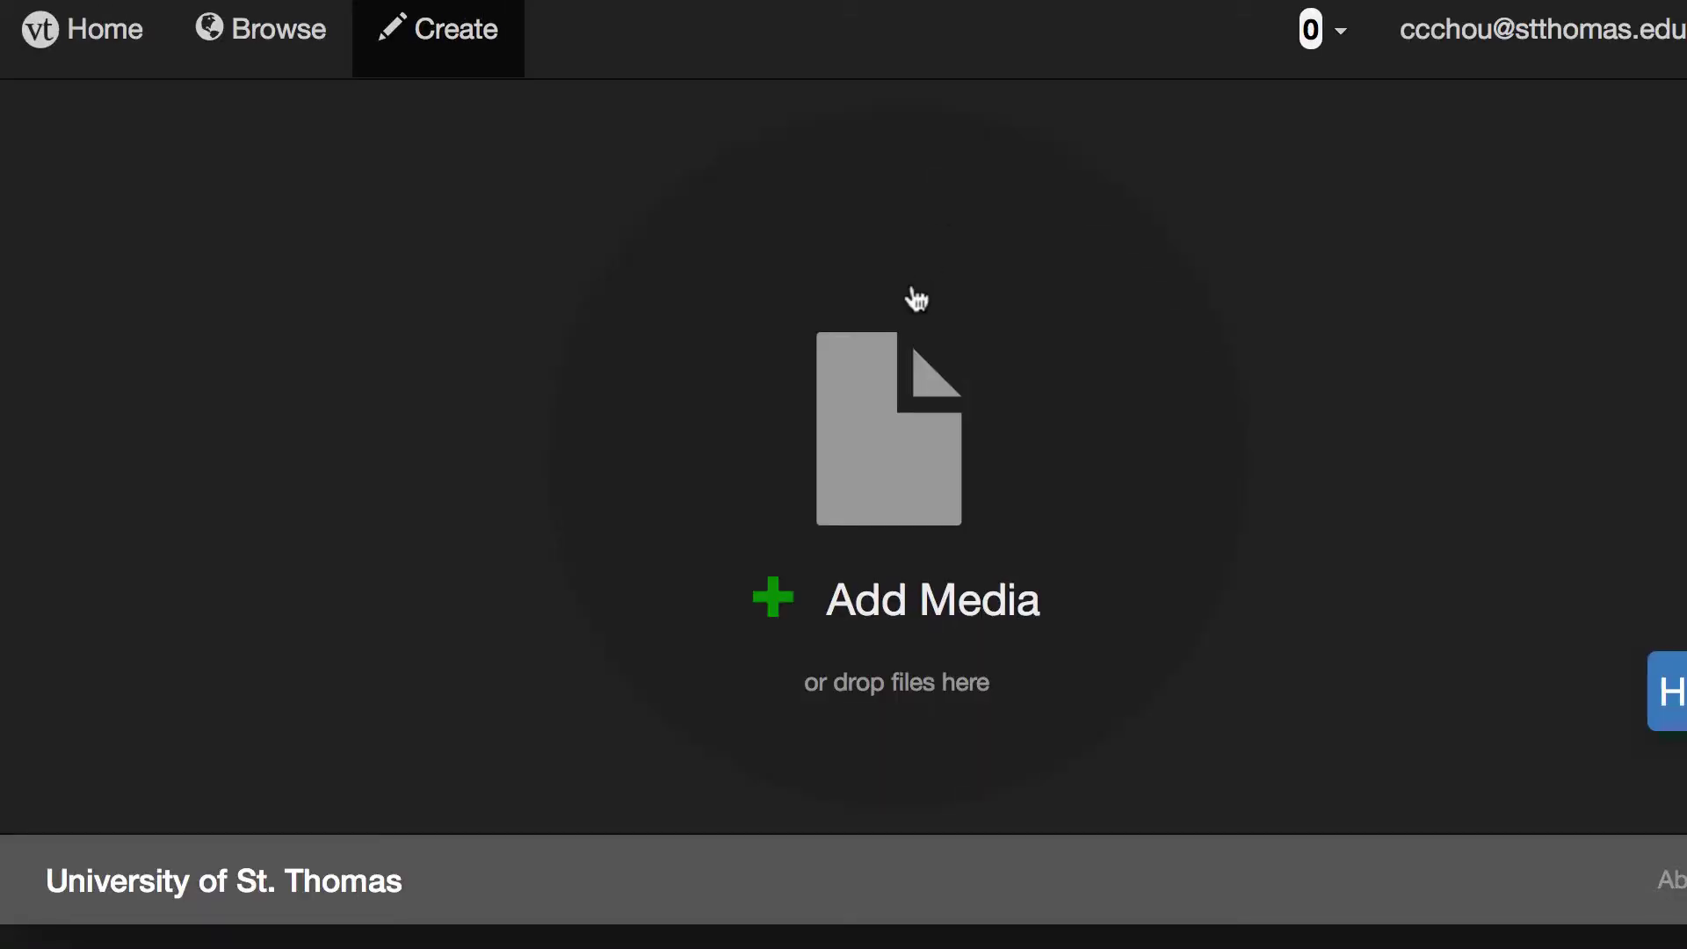
{"action": "left_click", "coordinate": [879, 416]}
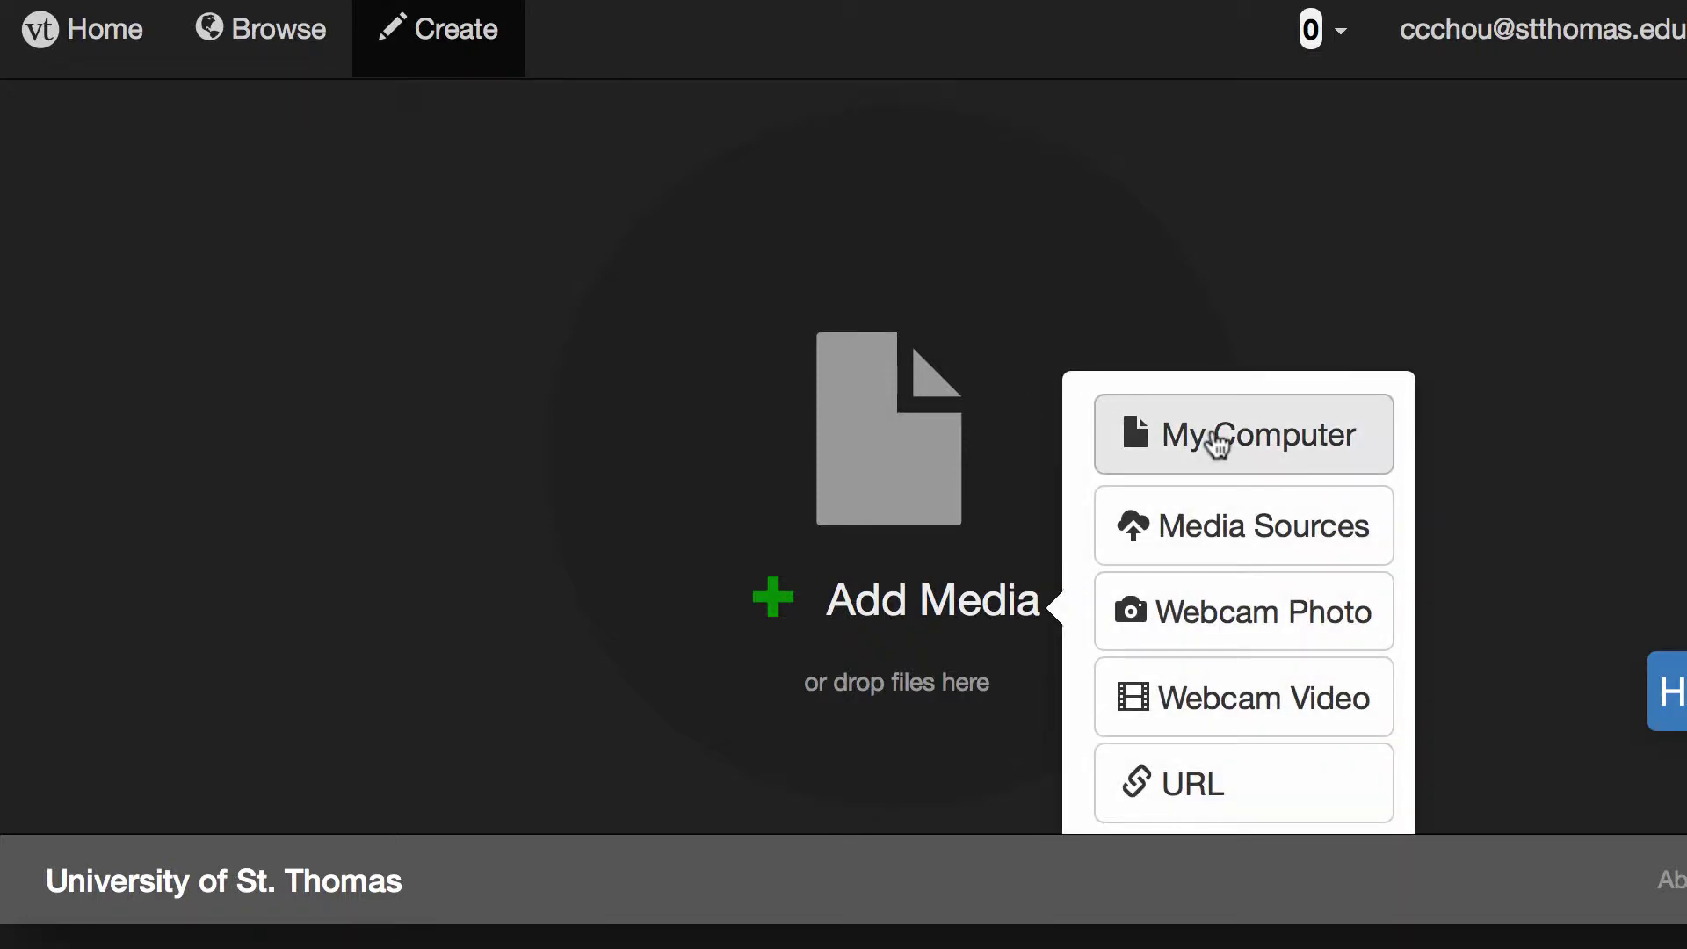
{"action": "left_click", "coordinate": [1228, 450]}
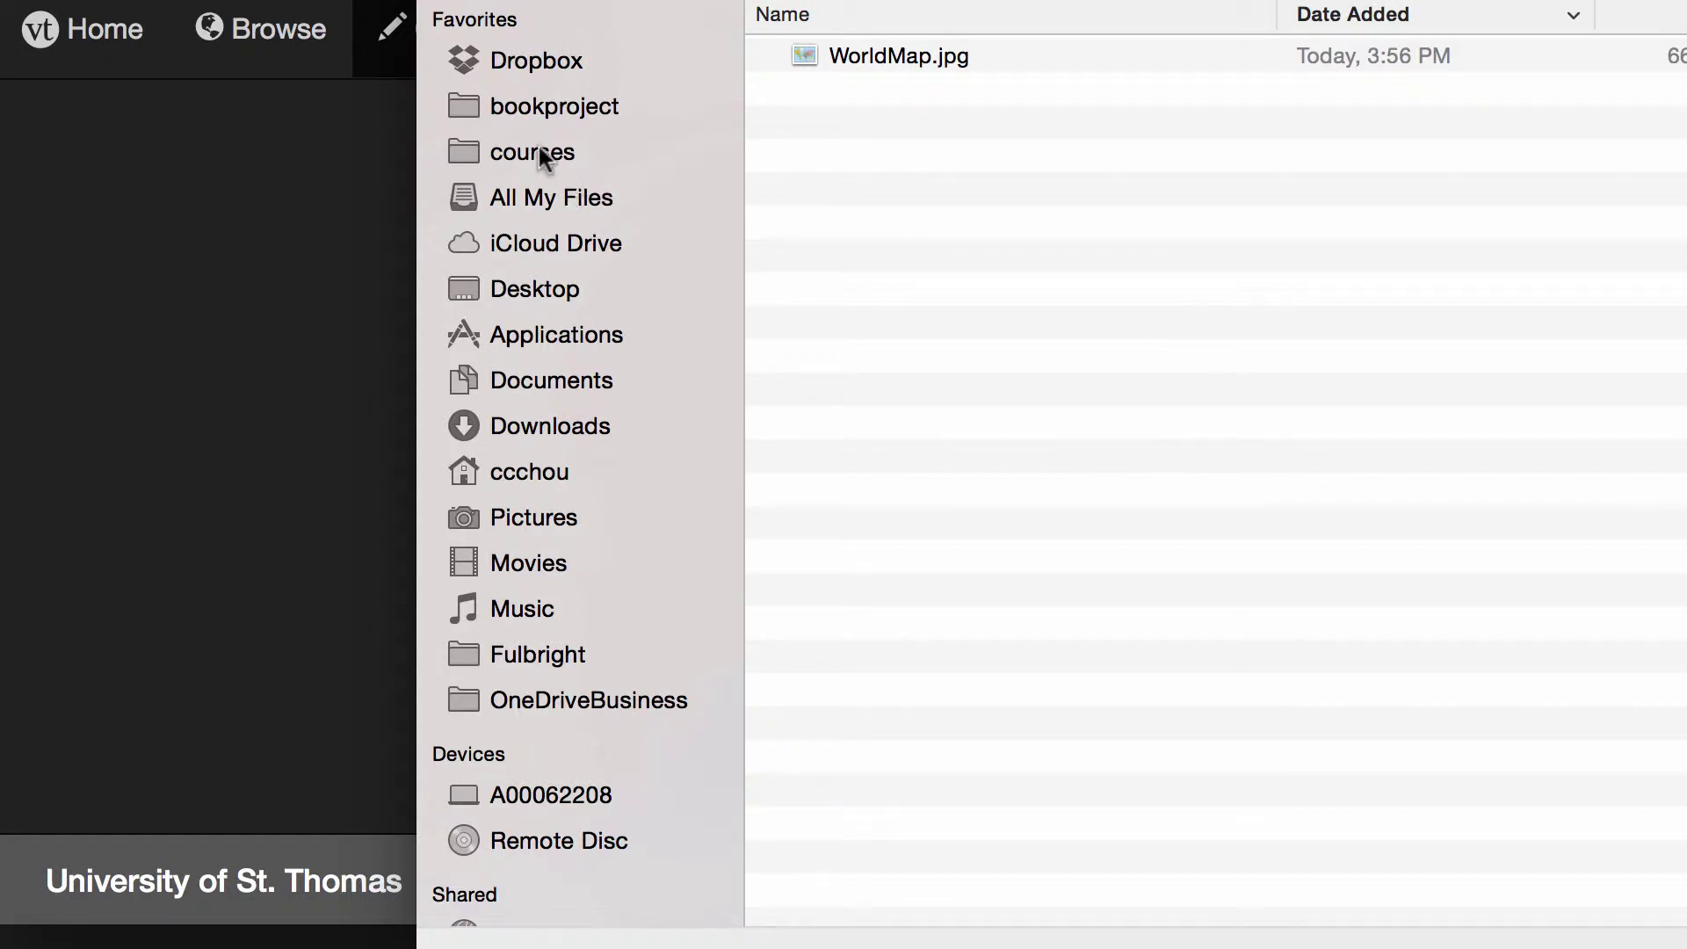
- Pick WorldMap.jpg from the graphics folder and upload it
{"action": "left_click", "coordinate": [540, 290]}
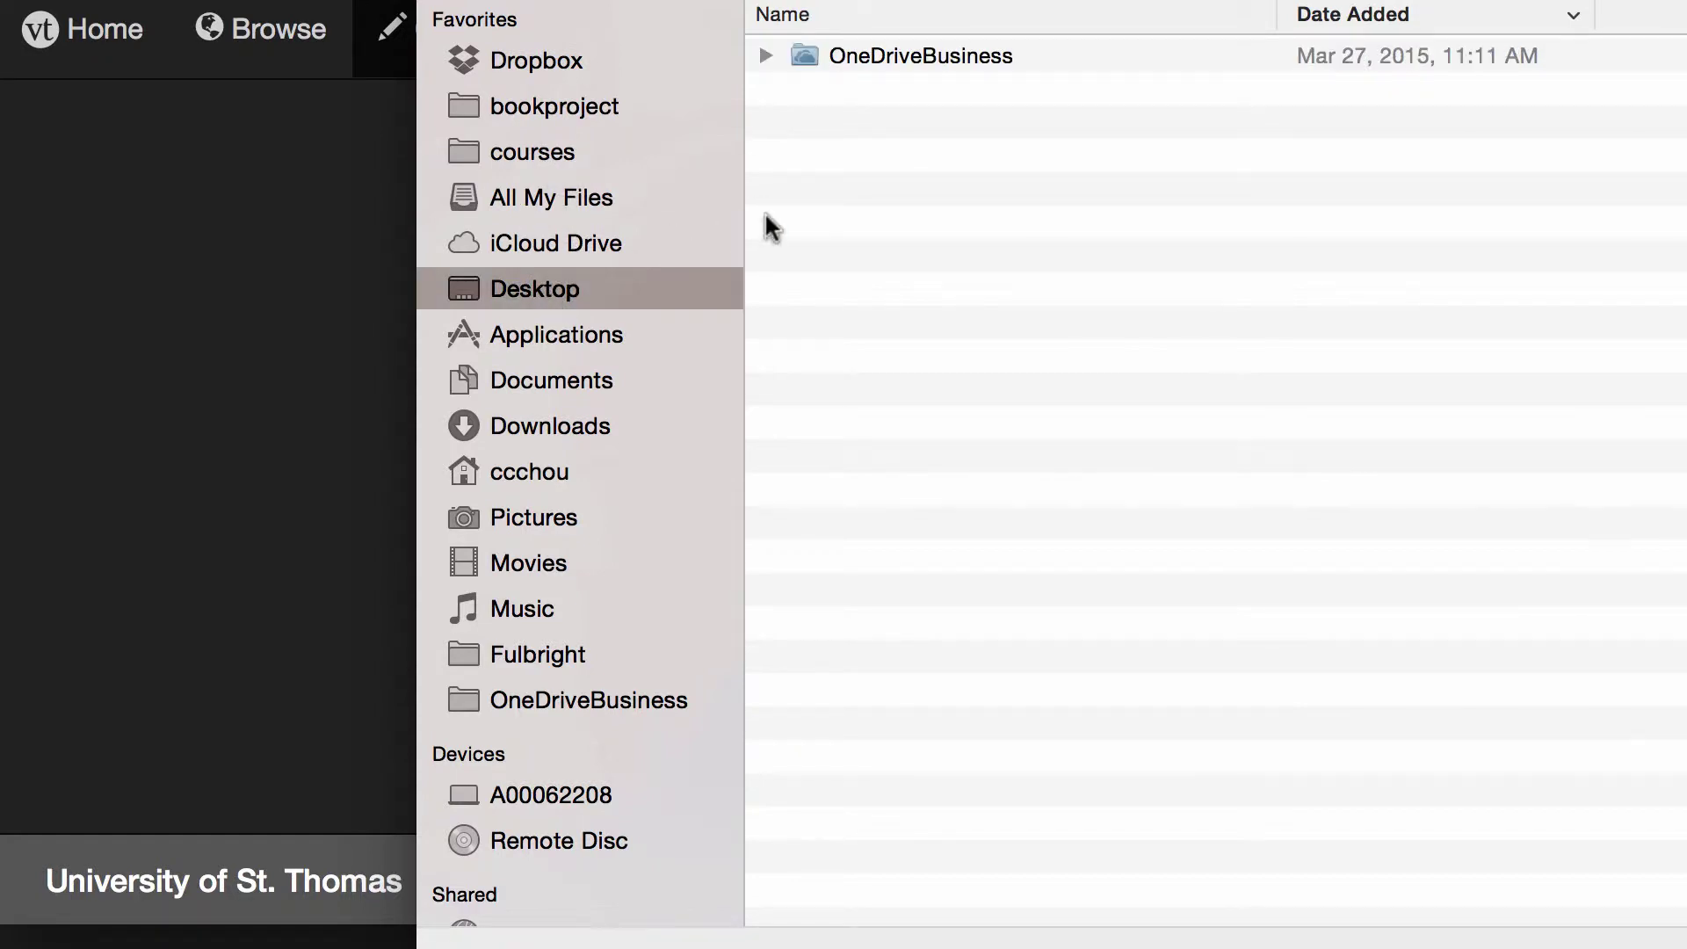
{"action": "left_click", "coordinate": [533, 64]}
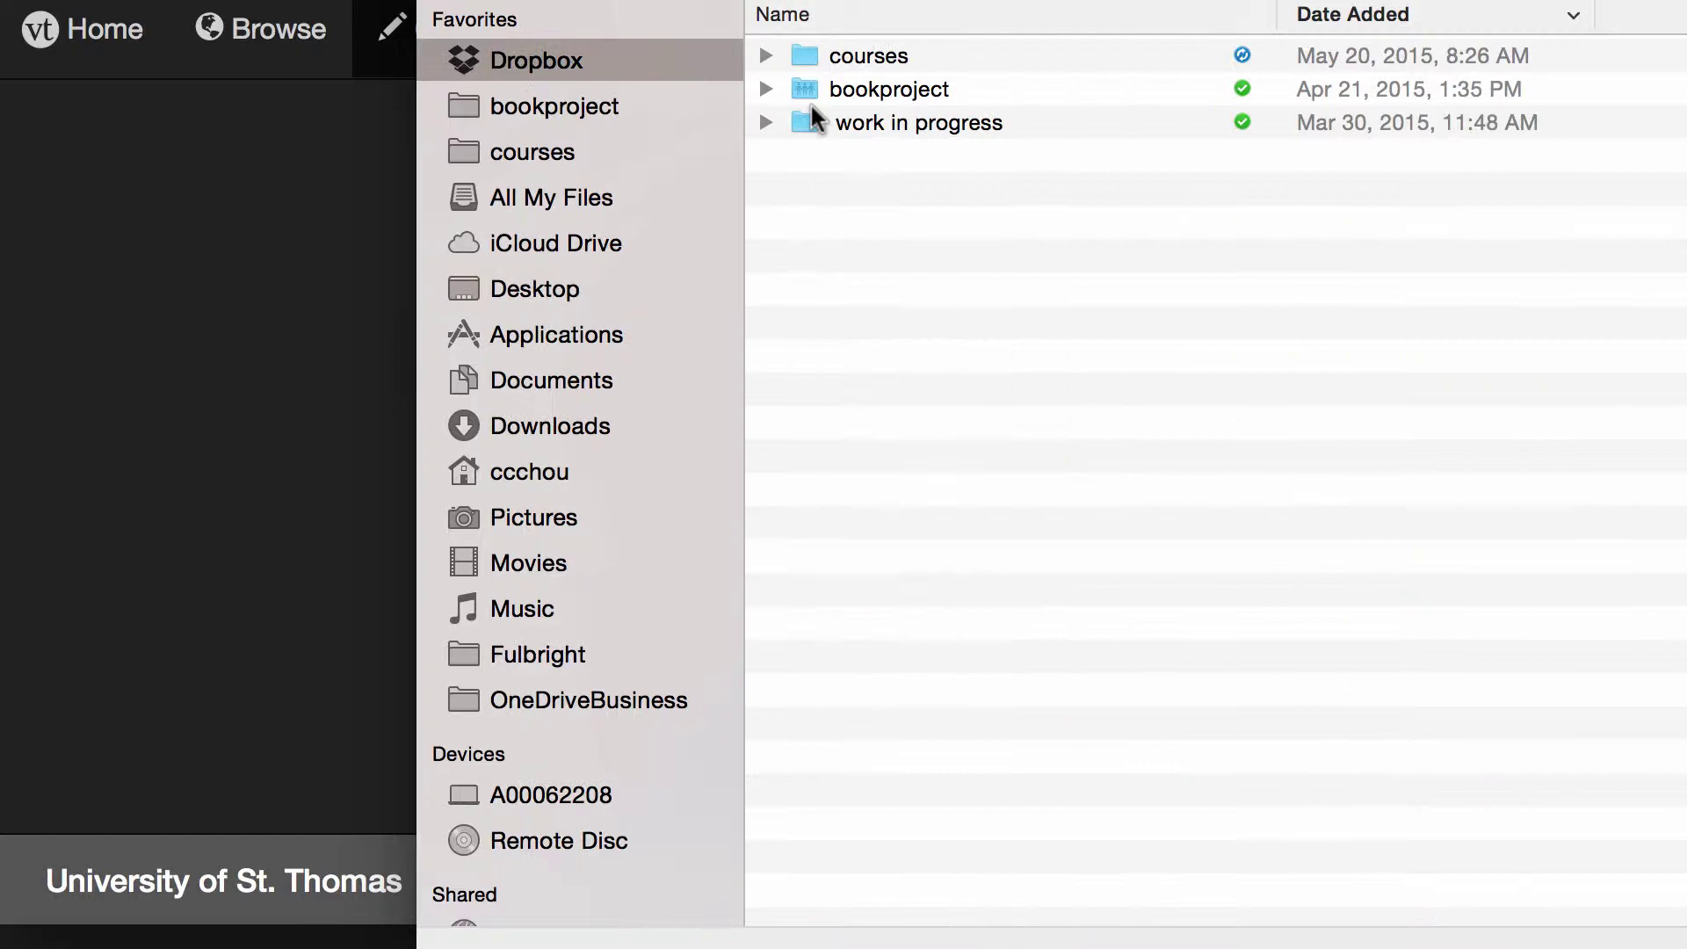
{"action": "left_click", "coordinate": [1112, 9]}
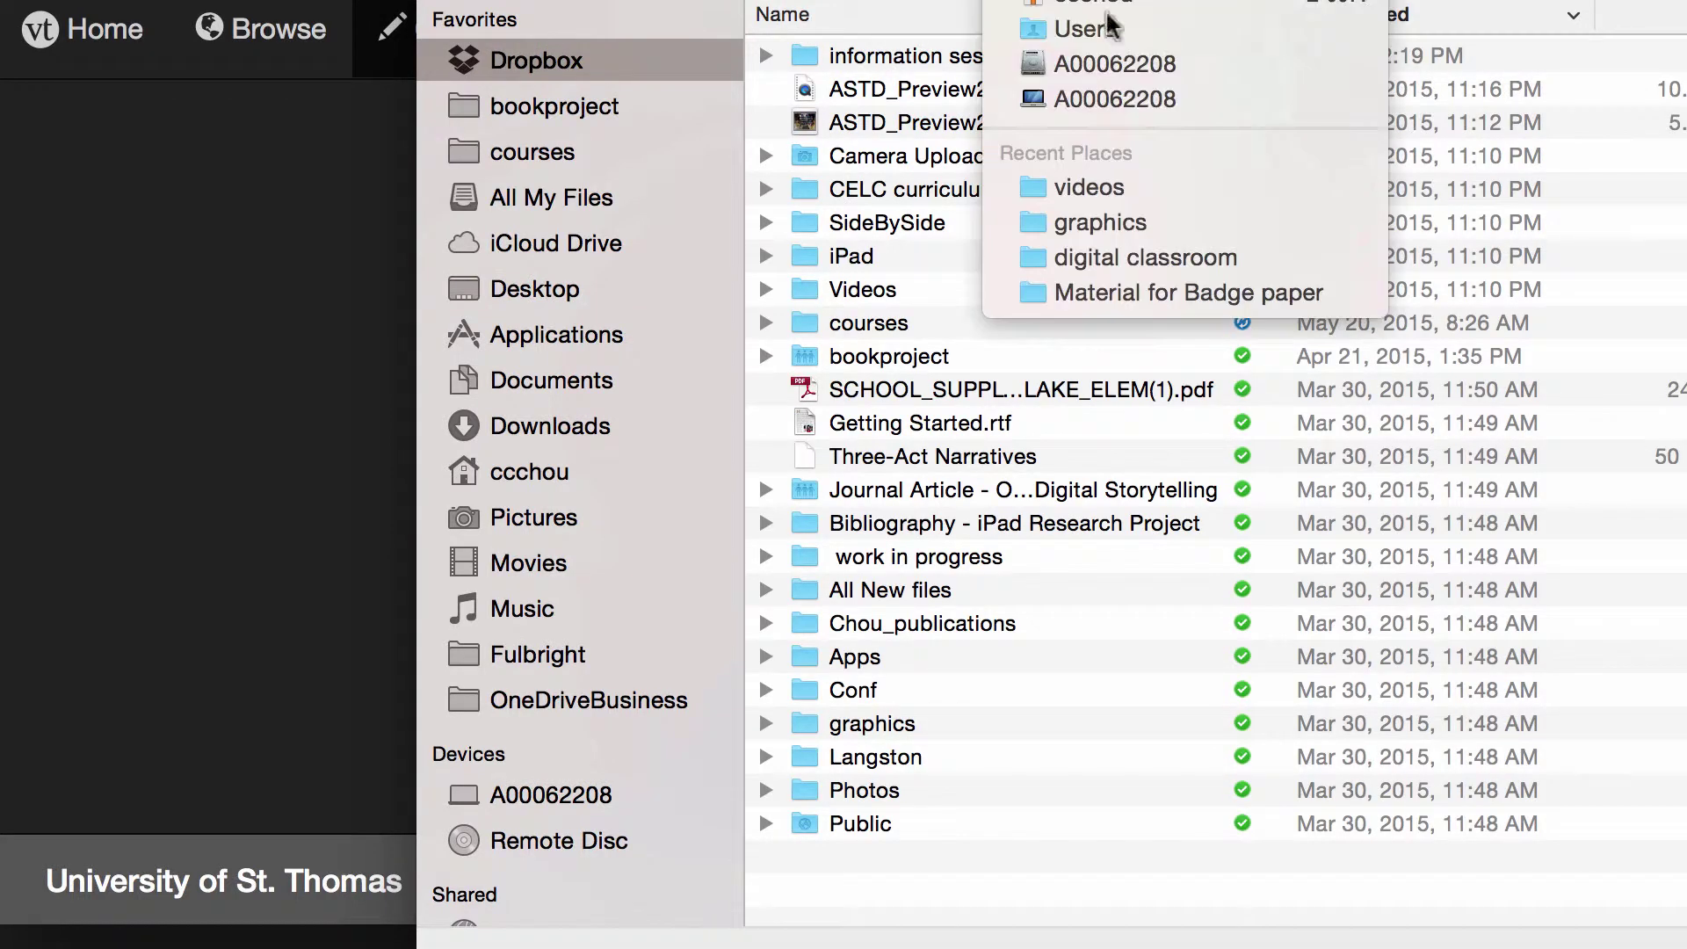
{"action": "left_click", "coordinate": [1132, 224]}
{"action": "left_click", "coordinate": [921, 56]}
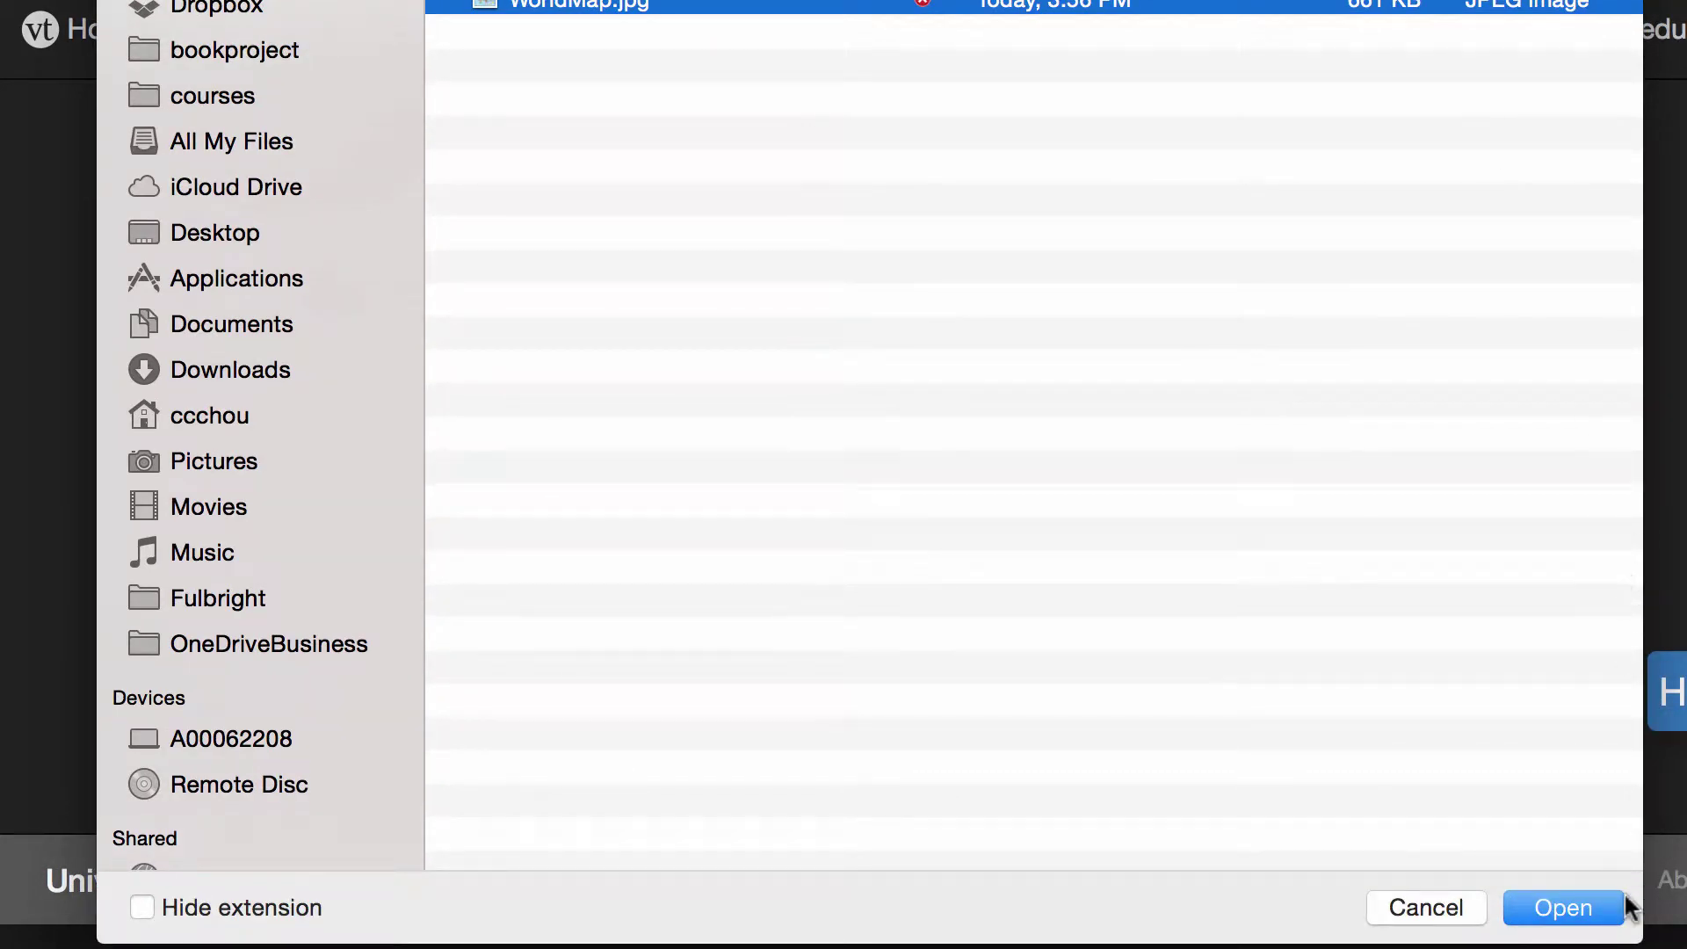
{"action": "left_click", "coordinate": [1565, 910]}
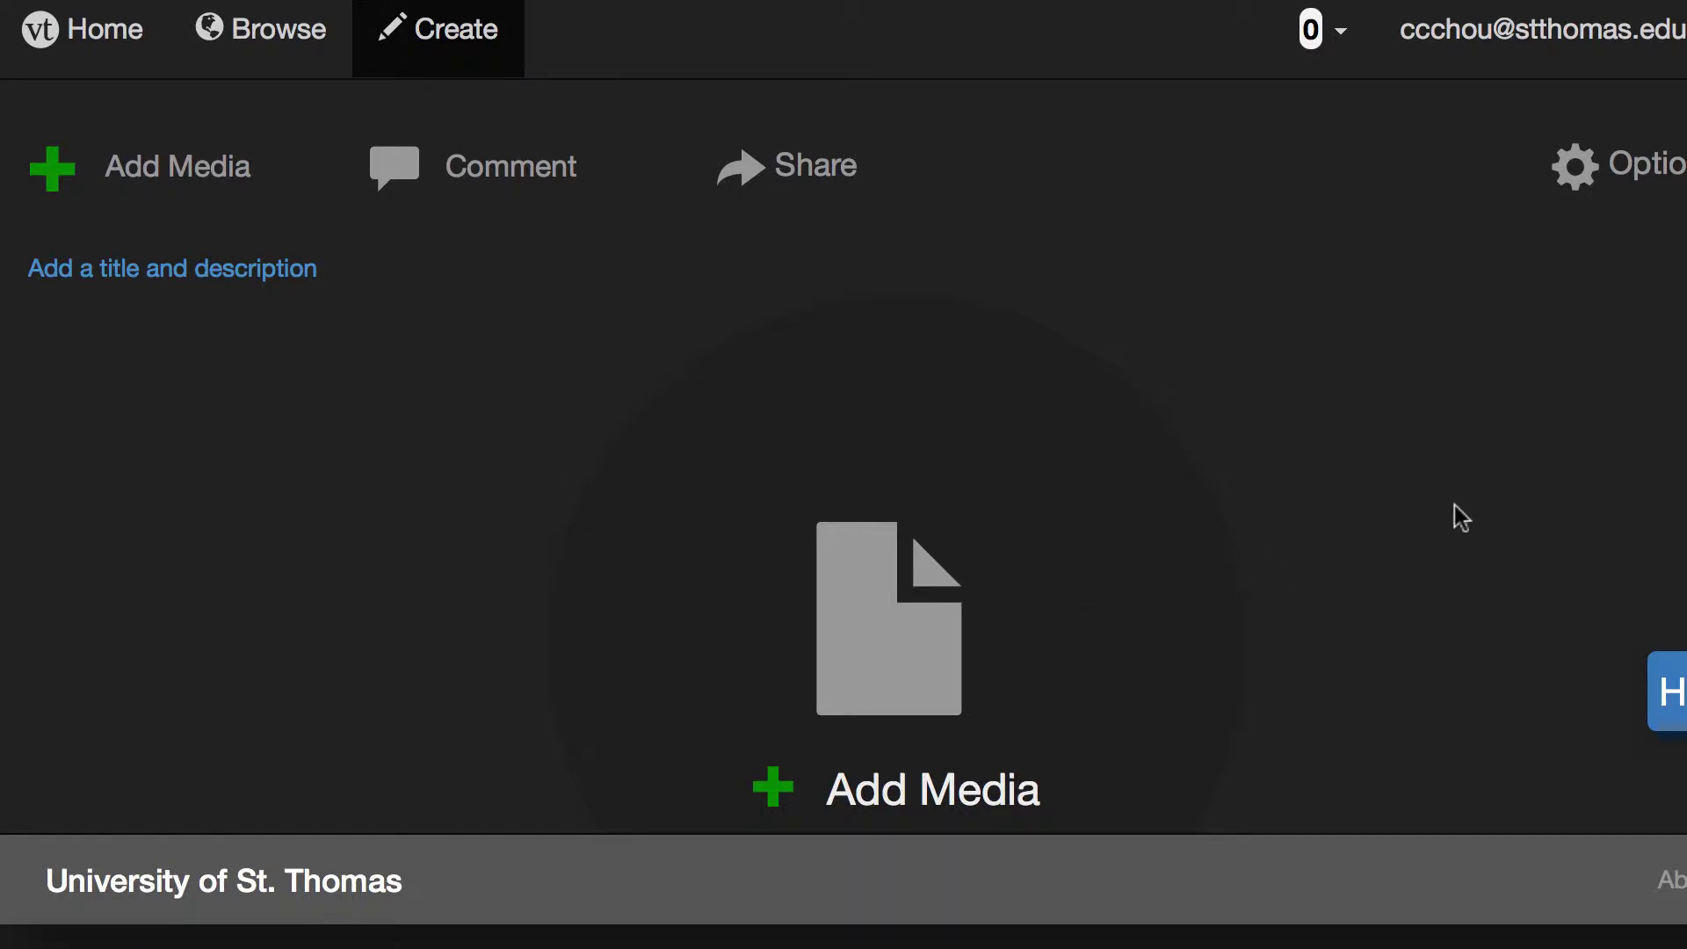
- Enter 'Self Introduction CIED500' as the VoiceThread's title and save it
{"action": "mouse_move", "coordinate": [256, 494]}
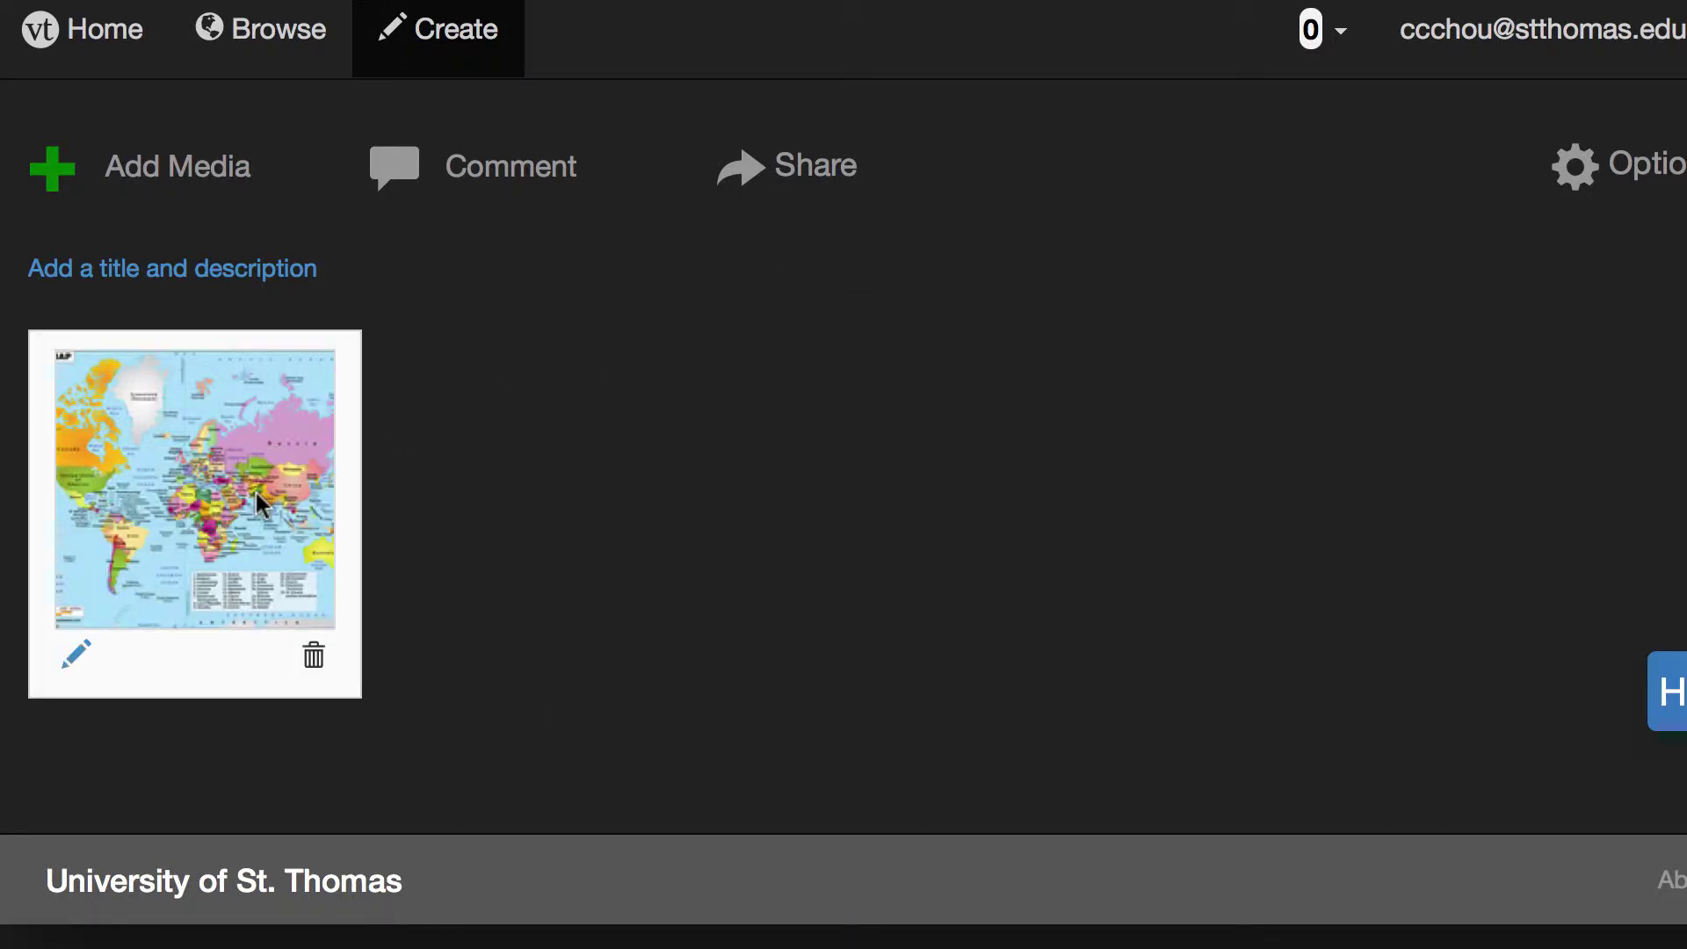
{"action": "left_click", "coordinate": [491, 188]}
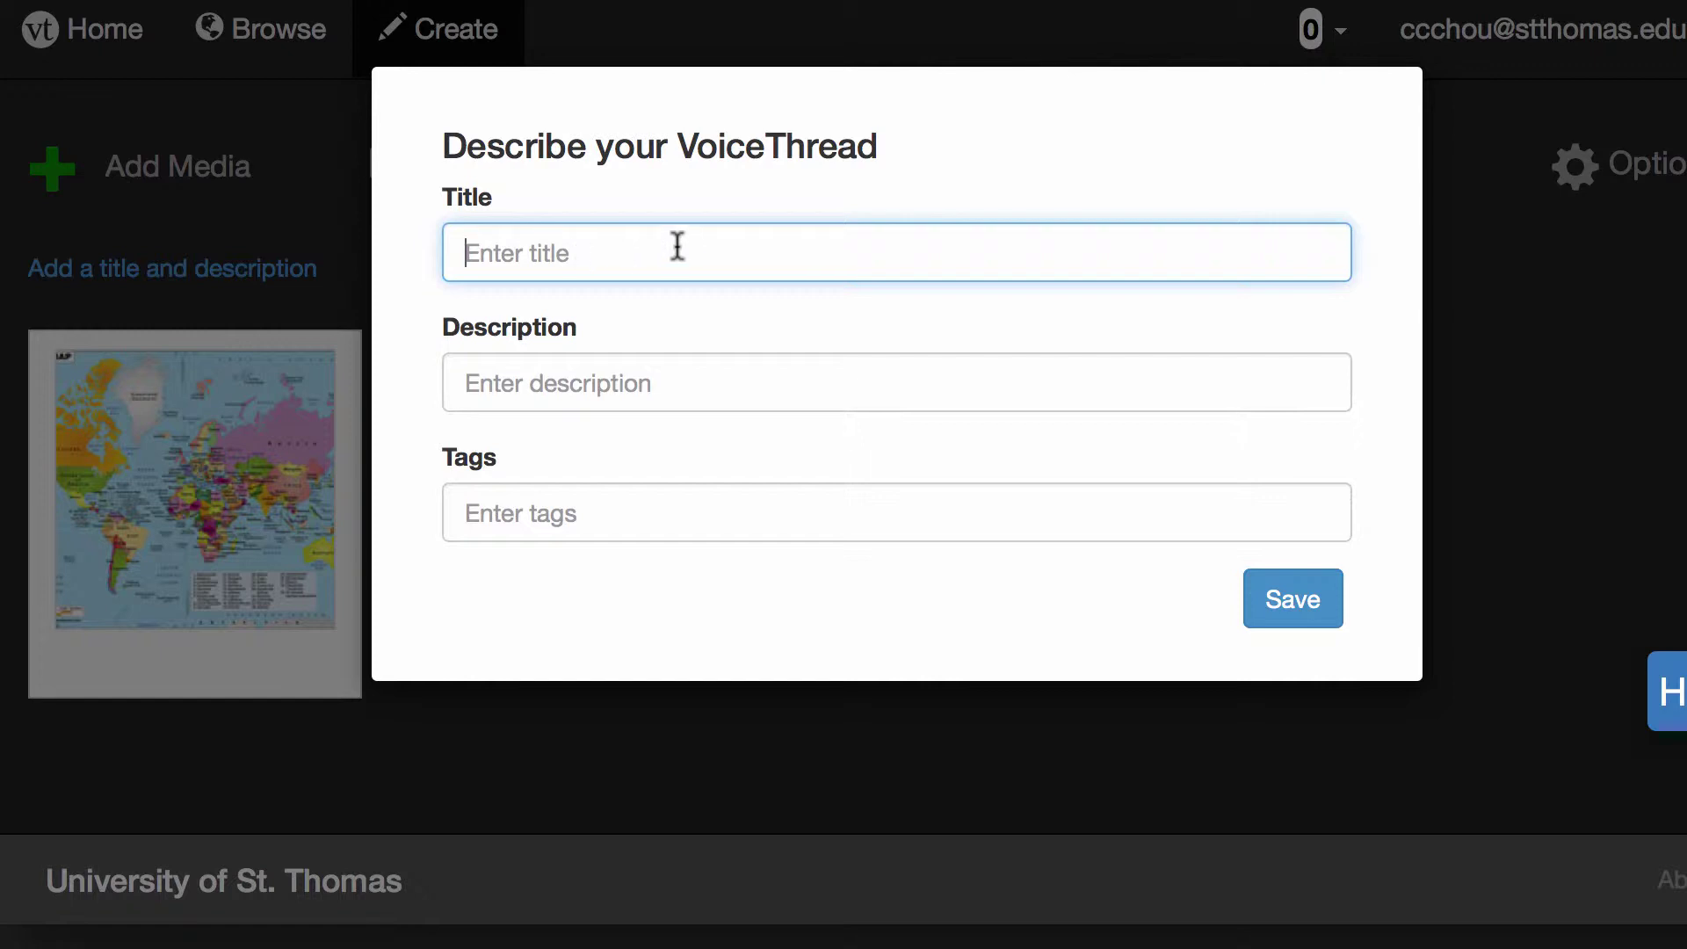
{"action": "type", "text": "Sel"}
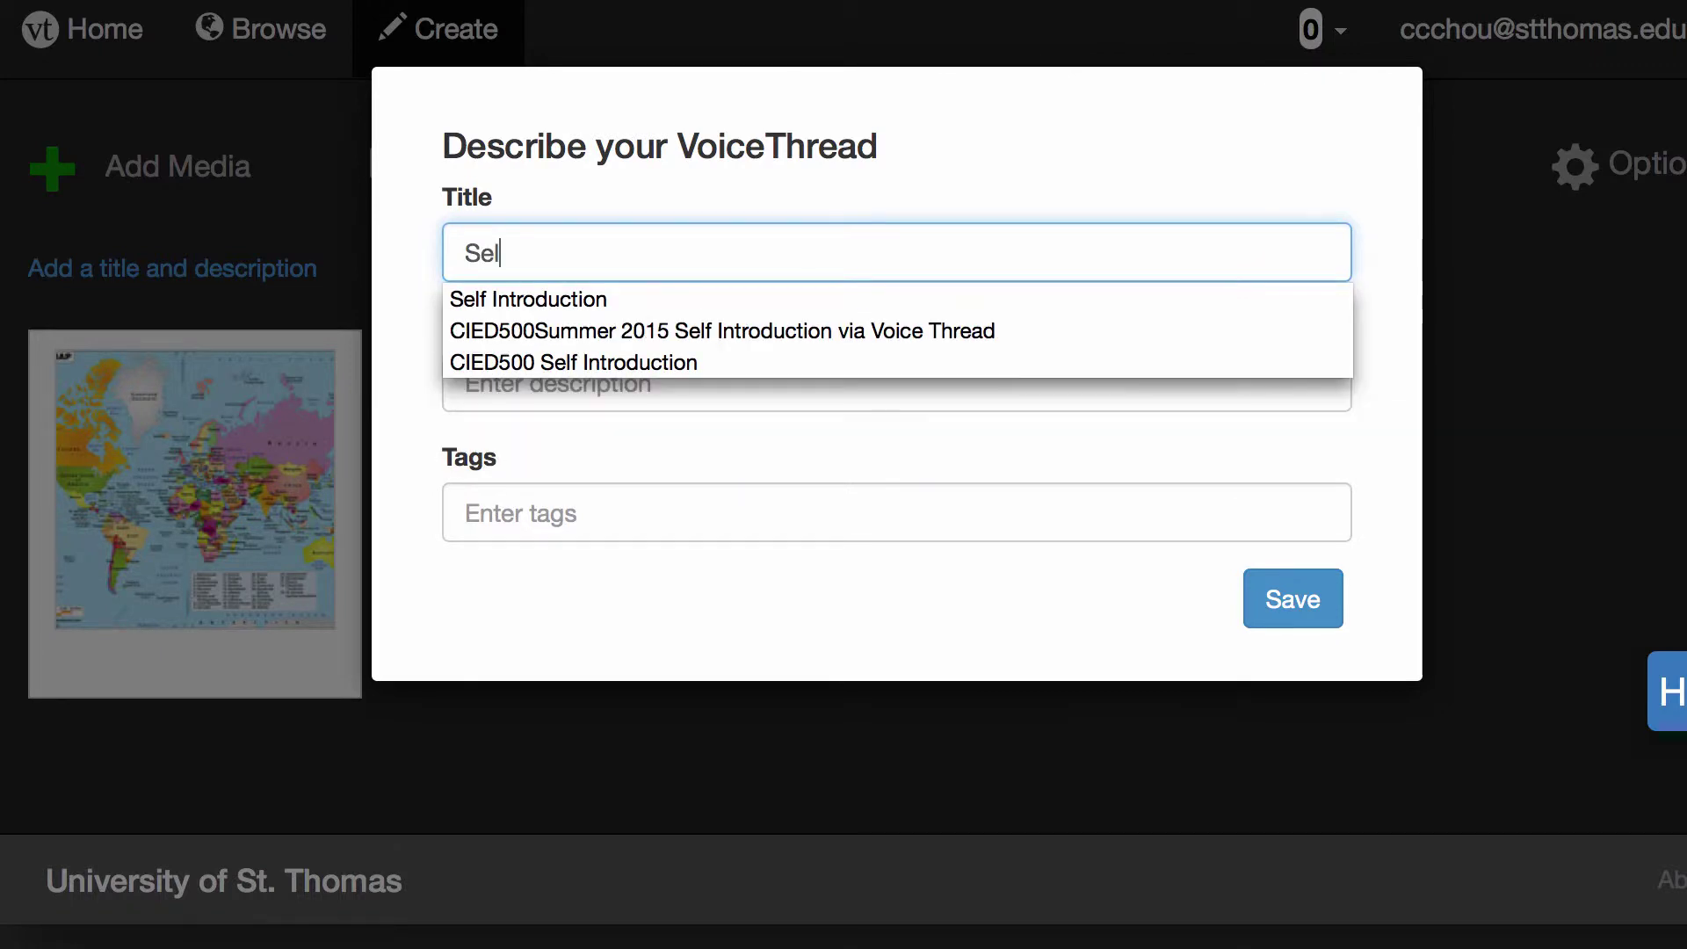
{"action": "type", "text": "f Introduction CIED500"}
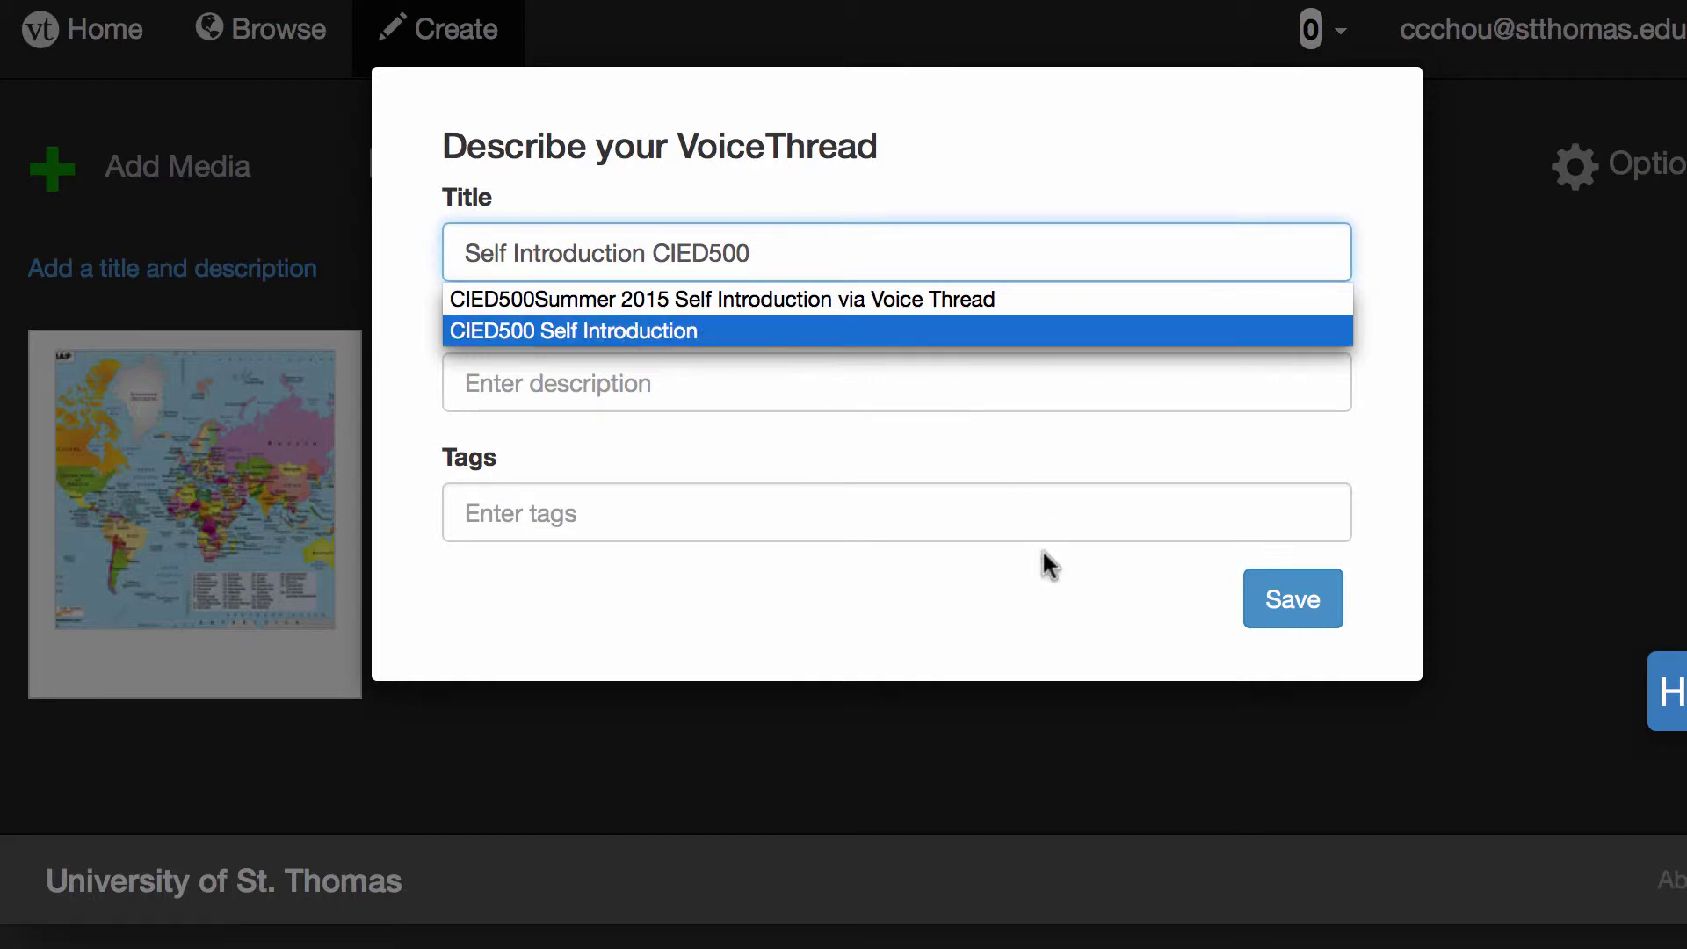
{"action": "left_click", "coordinate": [1276, 616]}
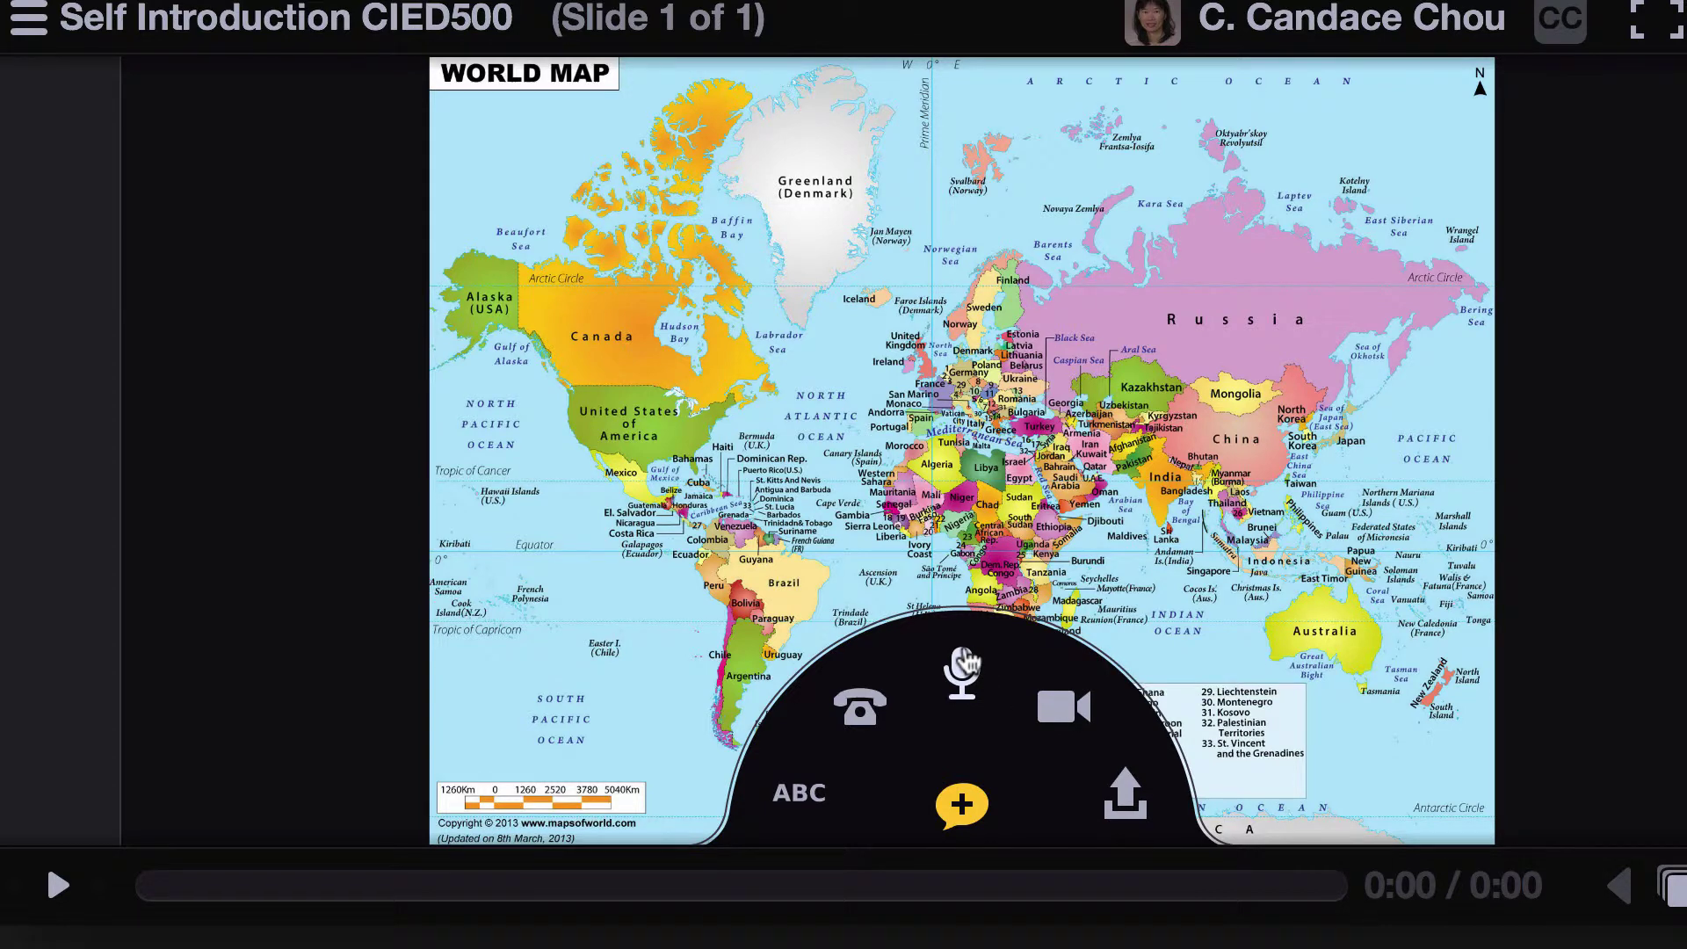
- Record an audio comment with microphone access allowed, marking the United States and Taiwan in black
{"action": "left_click", "coordinate": [964, 665]}
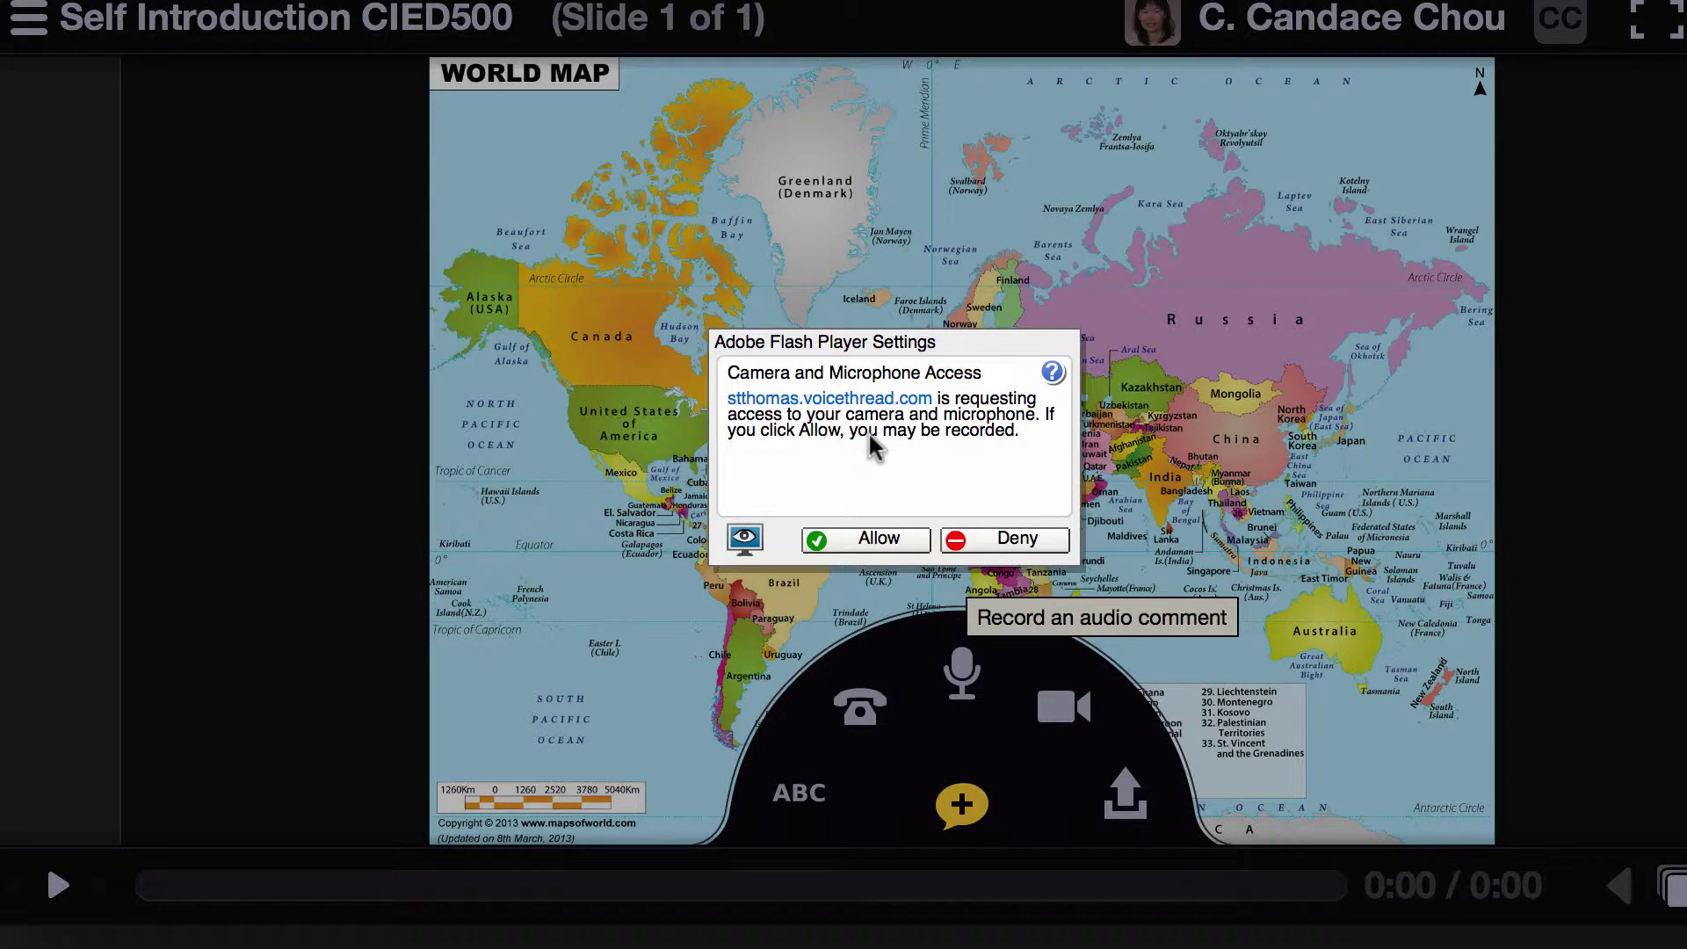
{"action": "left_click", "coordinate": [870, 540]}
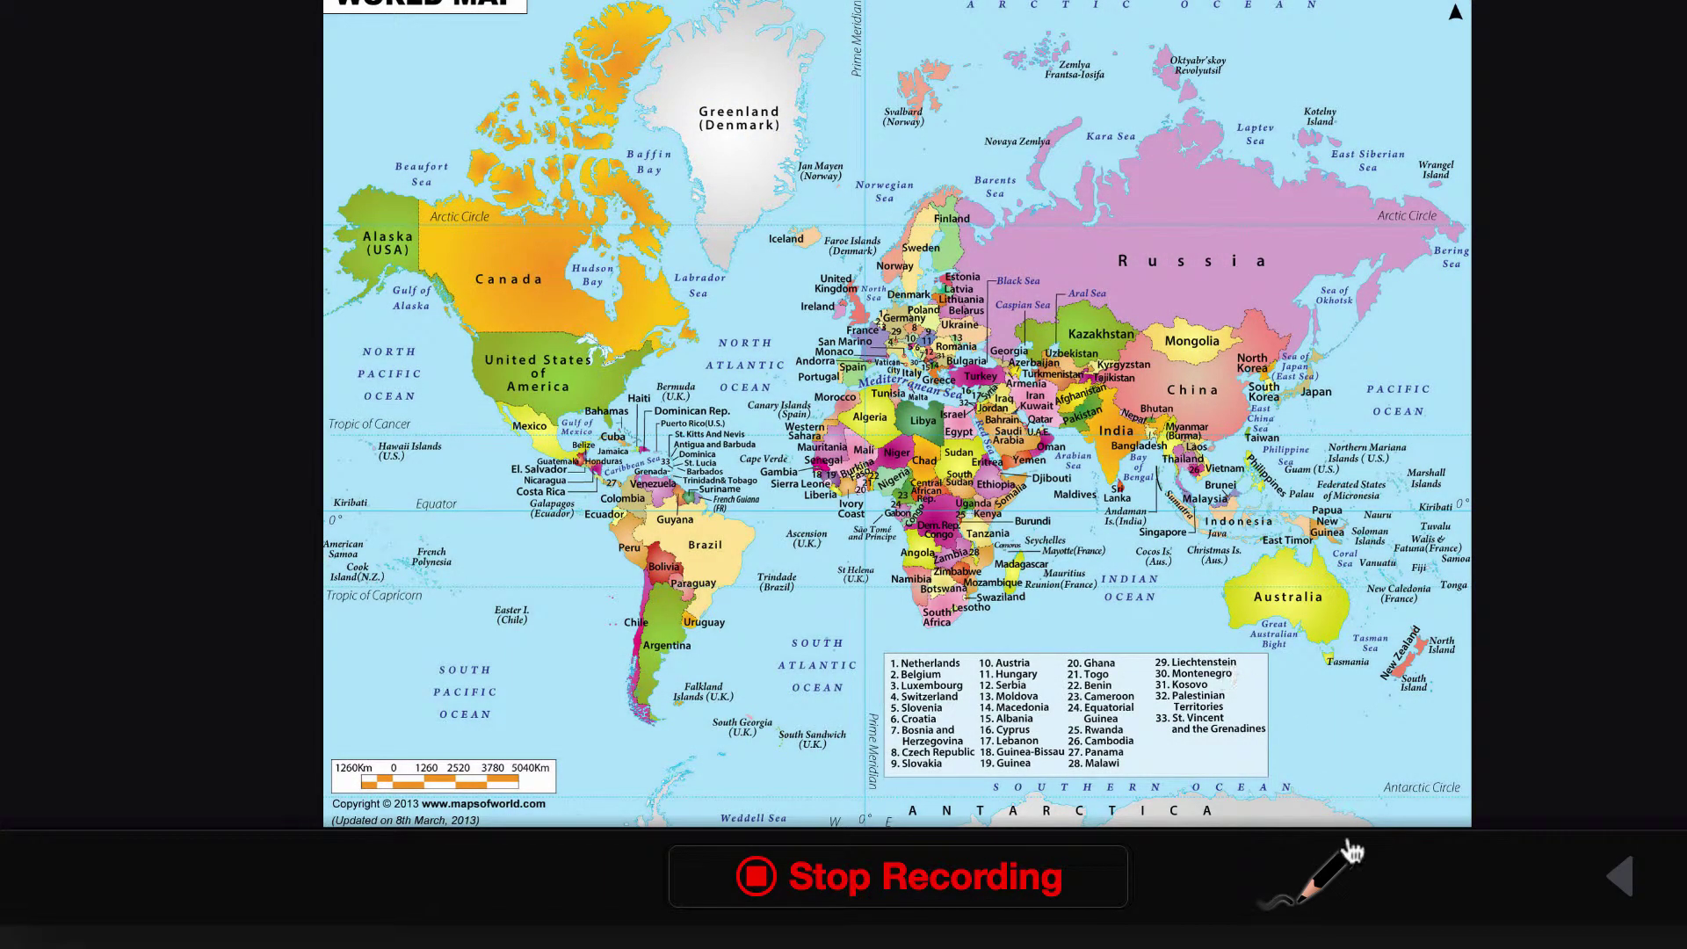
{"action": "left_click", "coordinate": [1332, 872]}
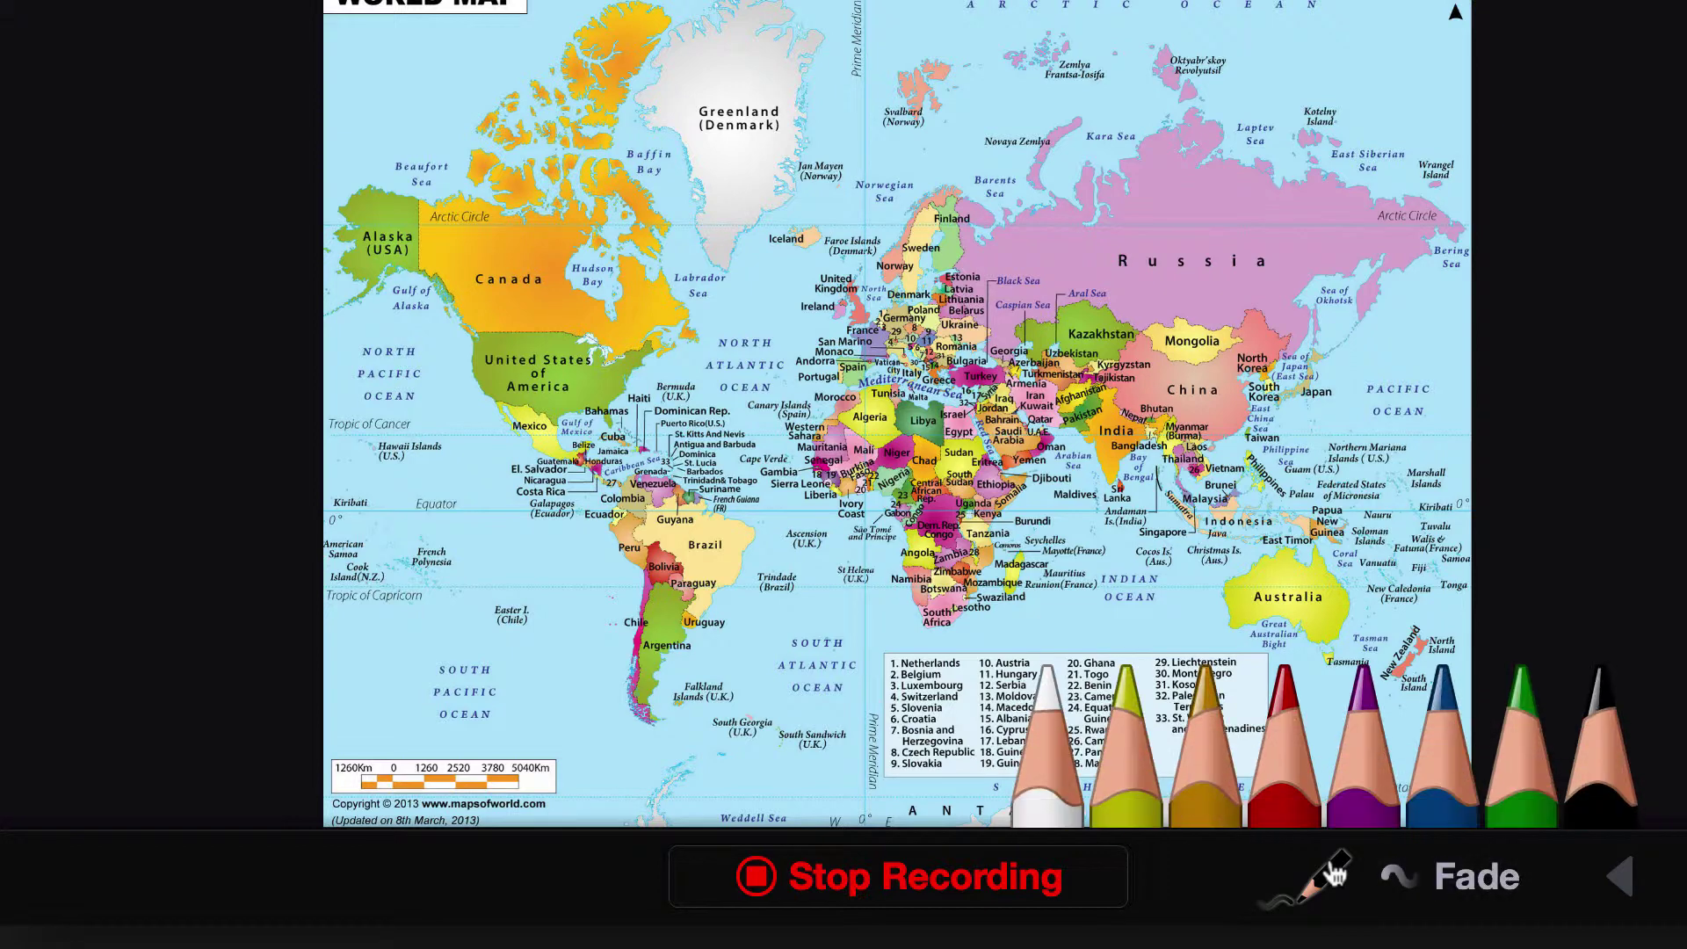
{"action": "left_click", "coordinate": [1595, 769]}
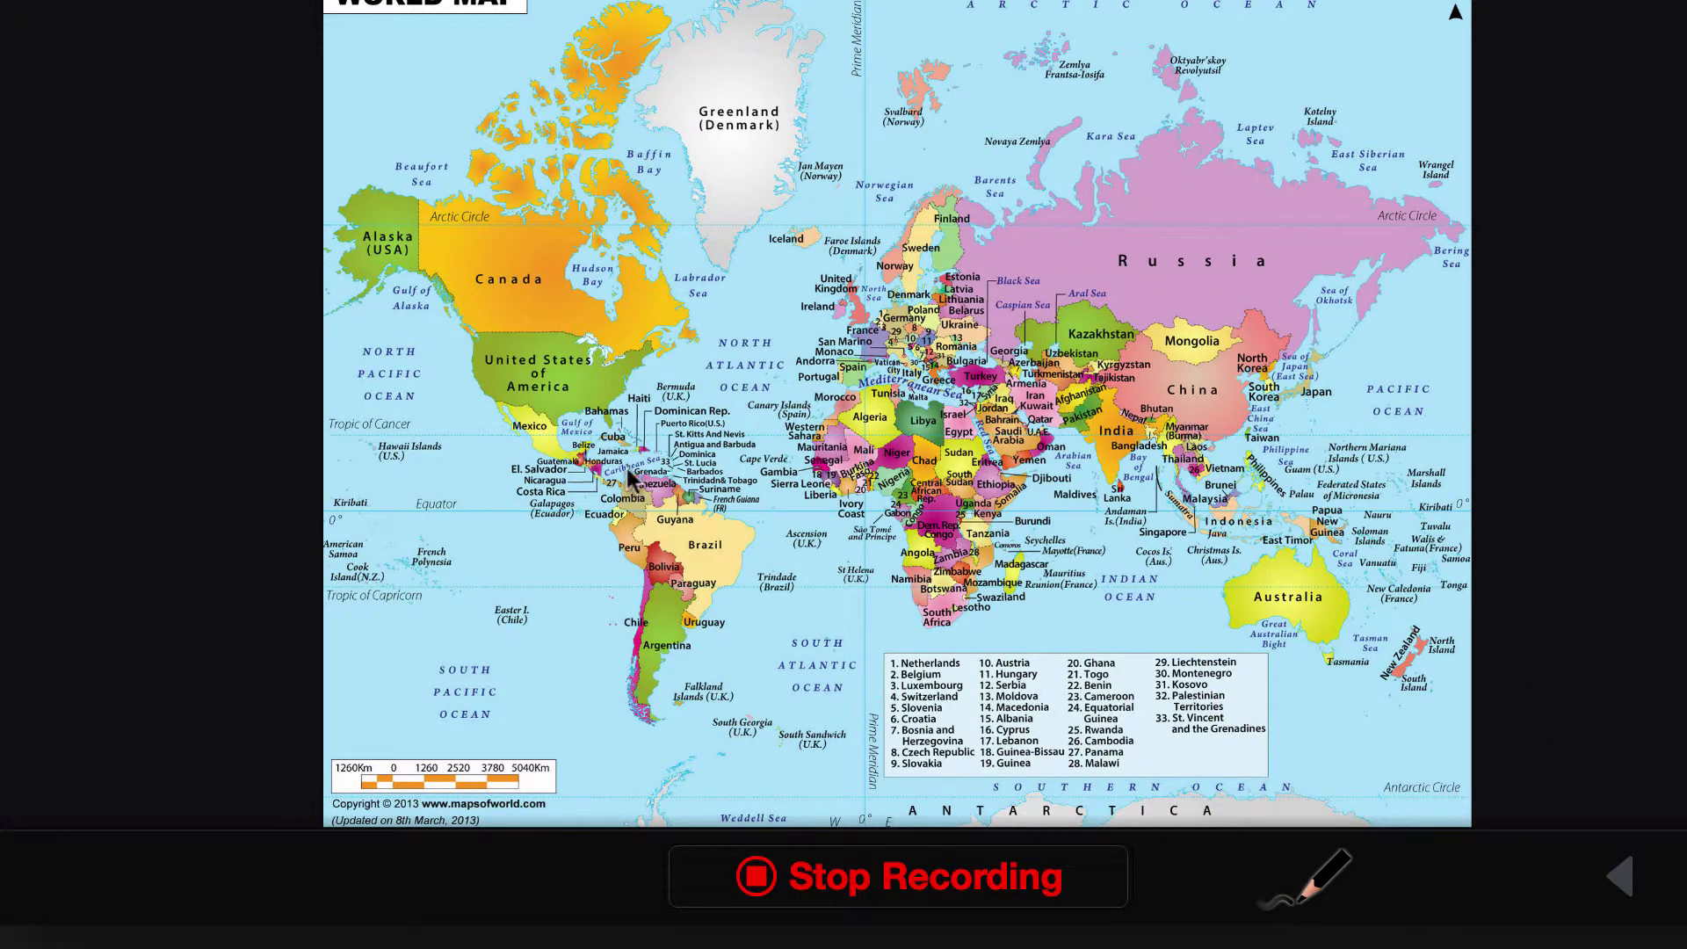
{"action": "mouse_move", "coordinate": [548, 371]}
{"action": "left_mouse_down"}
{"action": "mouse_move", "coordinate": [582, 387]}
{"action": "mouse_move", "coordinate": [549, 368]}
{"action": "left_mouse_up"}
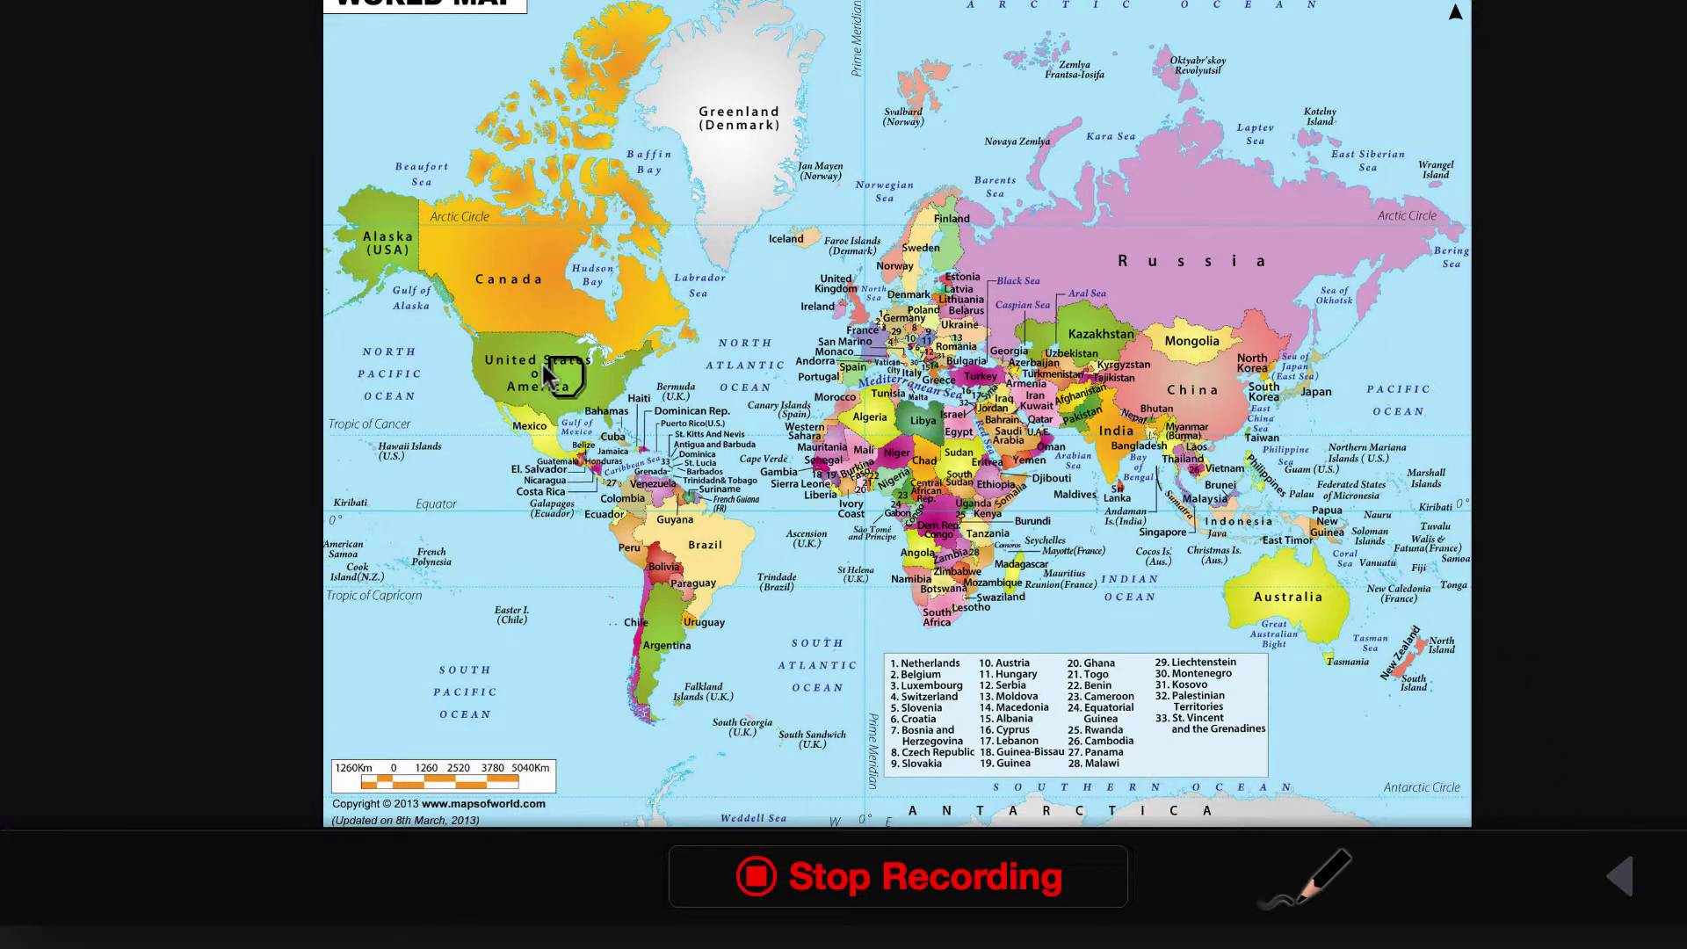
{"action": "mouse_move", "coordinate": [1255, 413]}
{"action": "left_mouse_down"}
{"action": "mouse_move", "coordinate": [1246, 459]}
{"action": "mouse_move", "coordinate": [1229, 453]}
{"action": "left_mouse_up"}
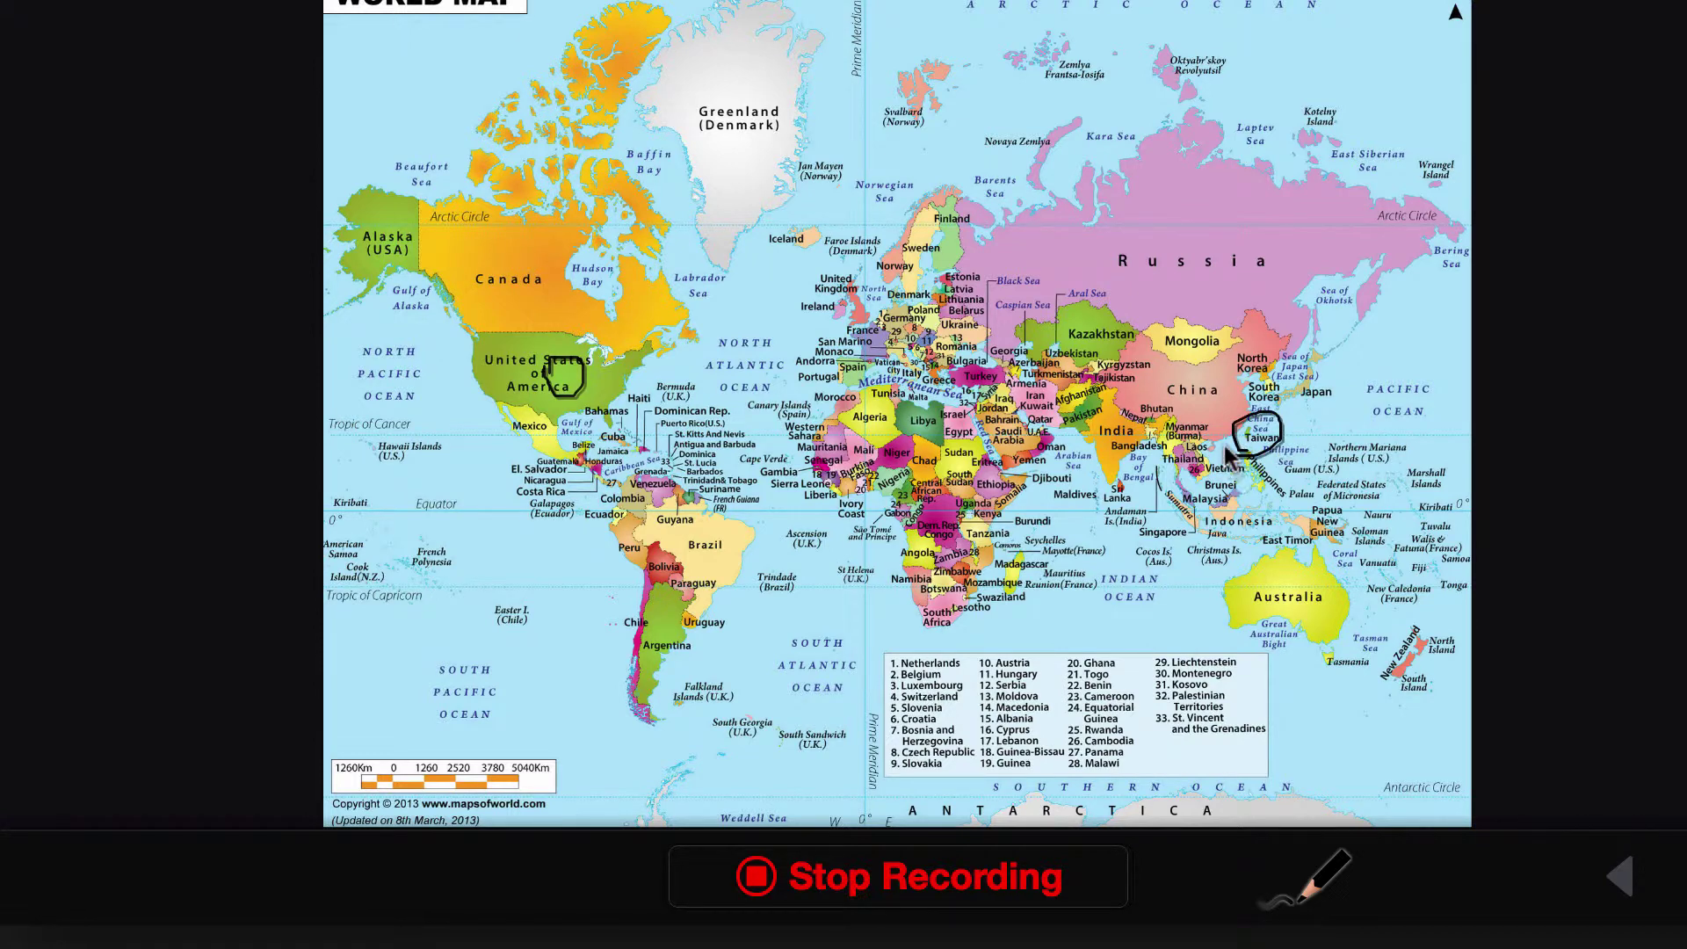
{"action": "left_click", "coordinate": [908, 895]}
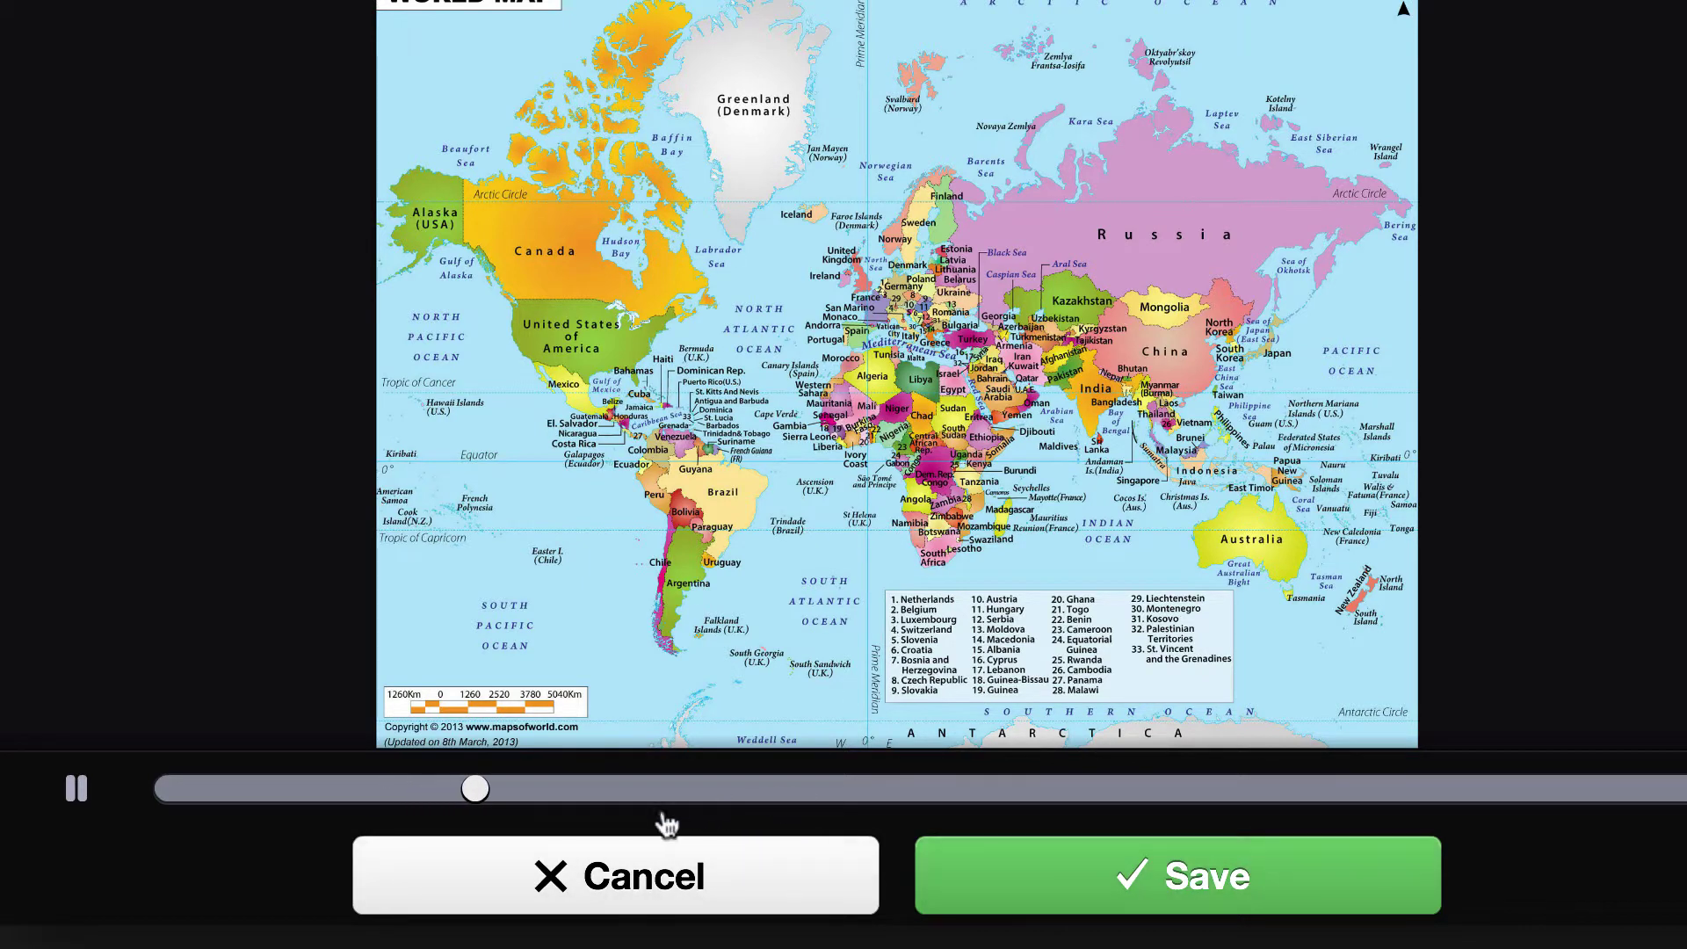
- Pause the comment preview and save the recorded comment
{"action": "left_click", "coordinate": [79, 790]}
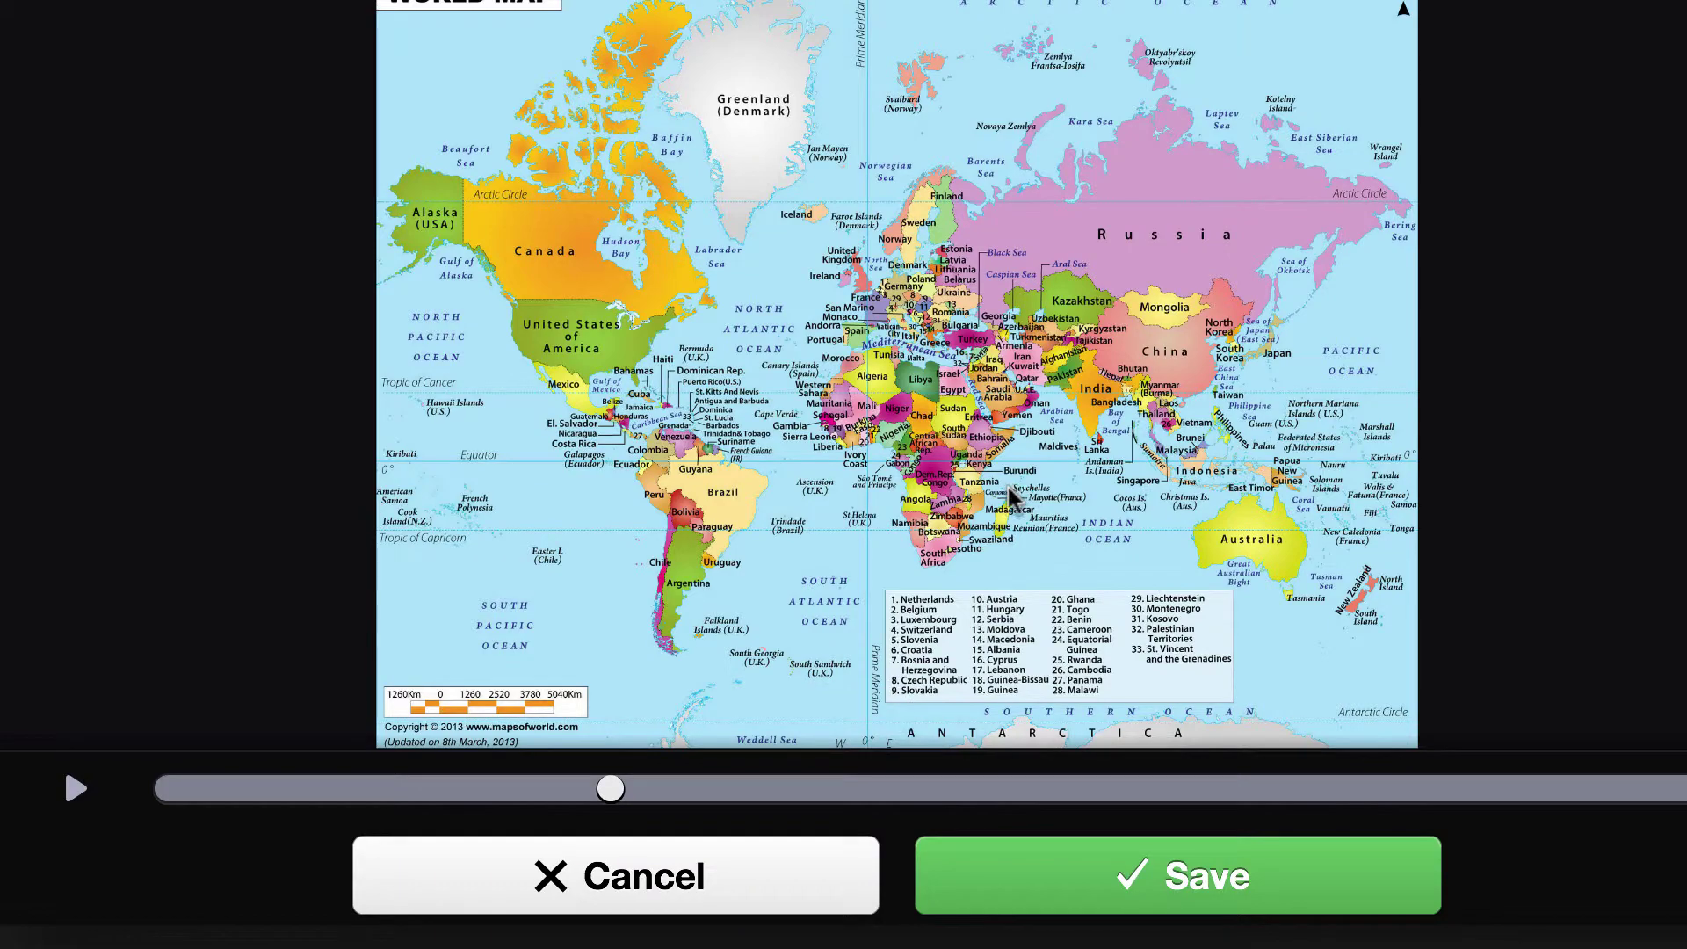
{"action": "left_click", "coordinate": [1141, 881]}
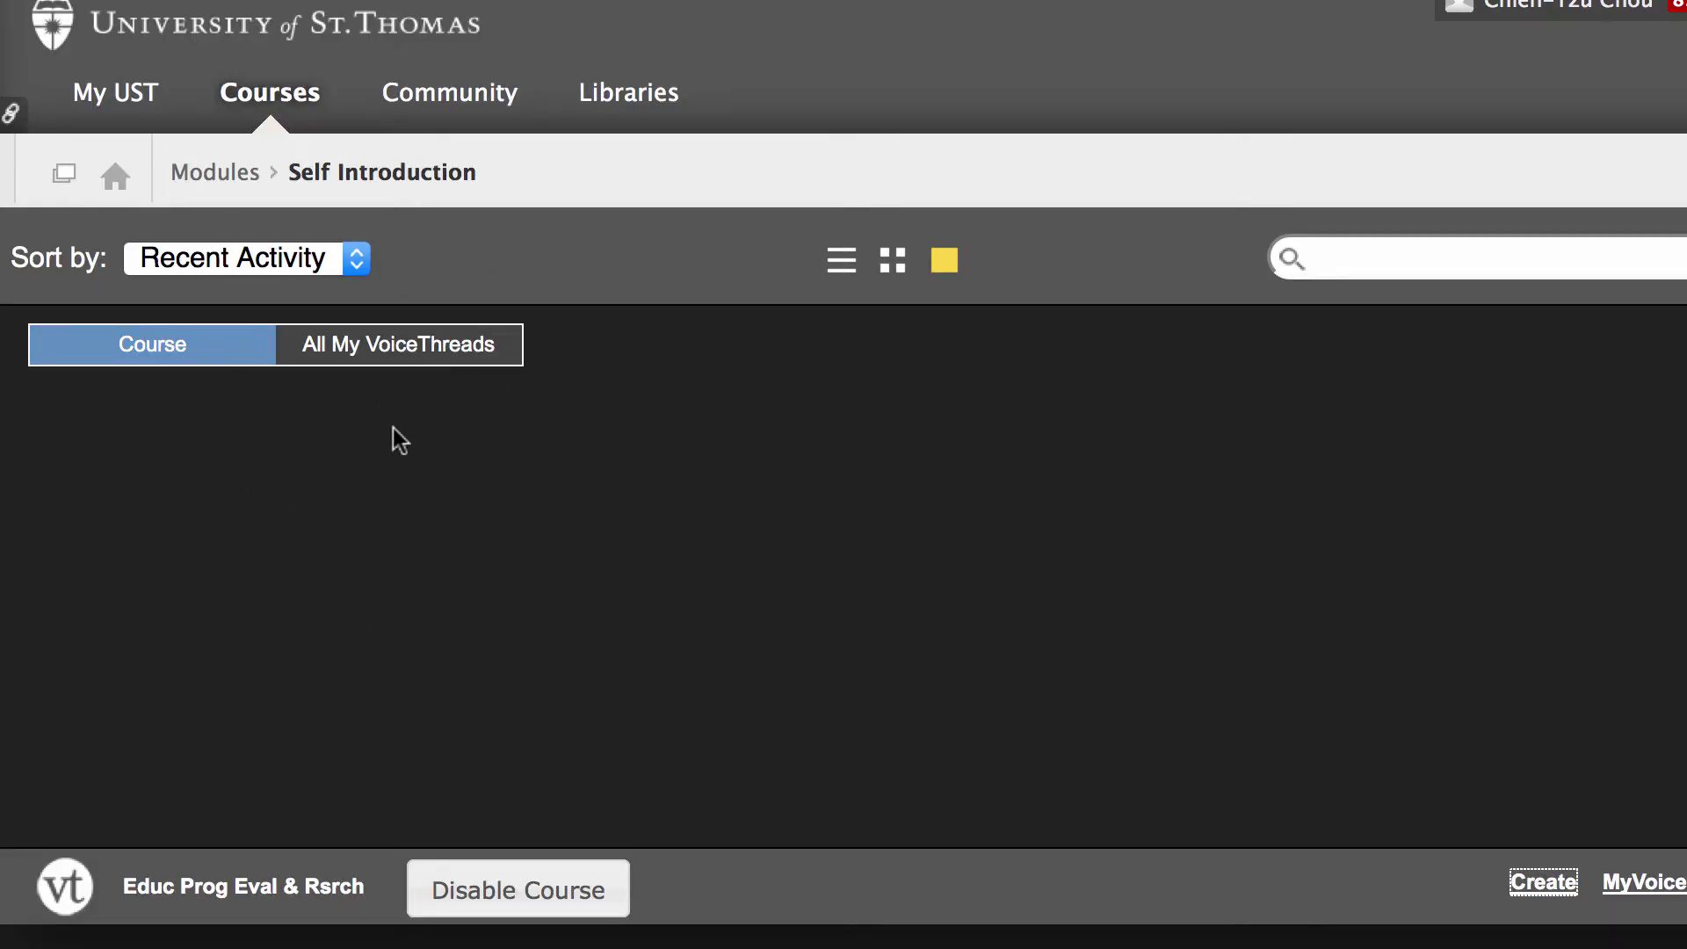
- Share 'Self Introduction CIED500' from All My VoiceThreads with the course, then show the Course list
{"action": "left_click", "coordinate": [420, 360]}
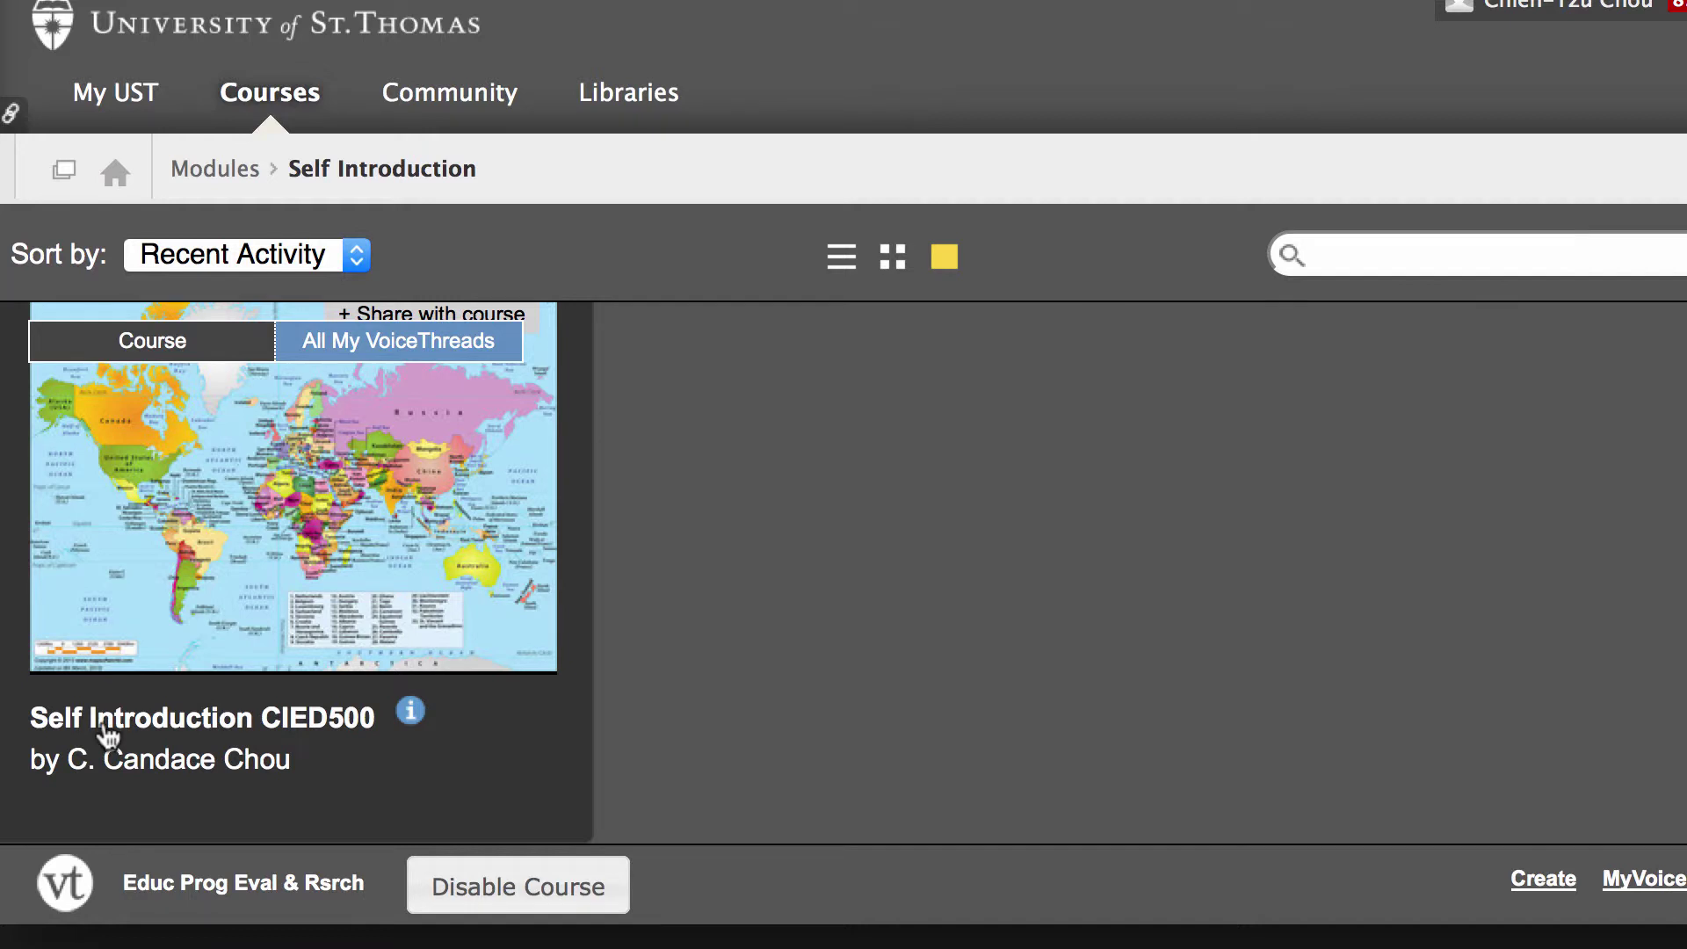
{"action": "left_click", "coordinate": [269, 495]}
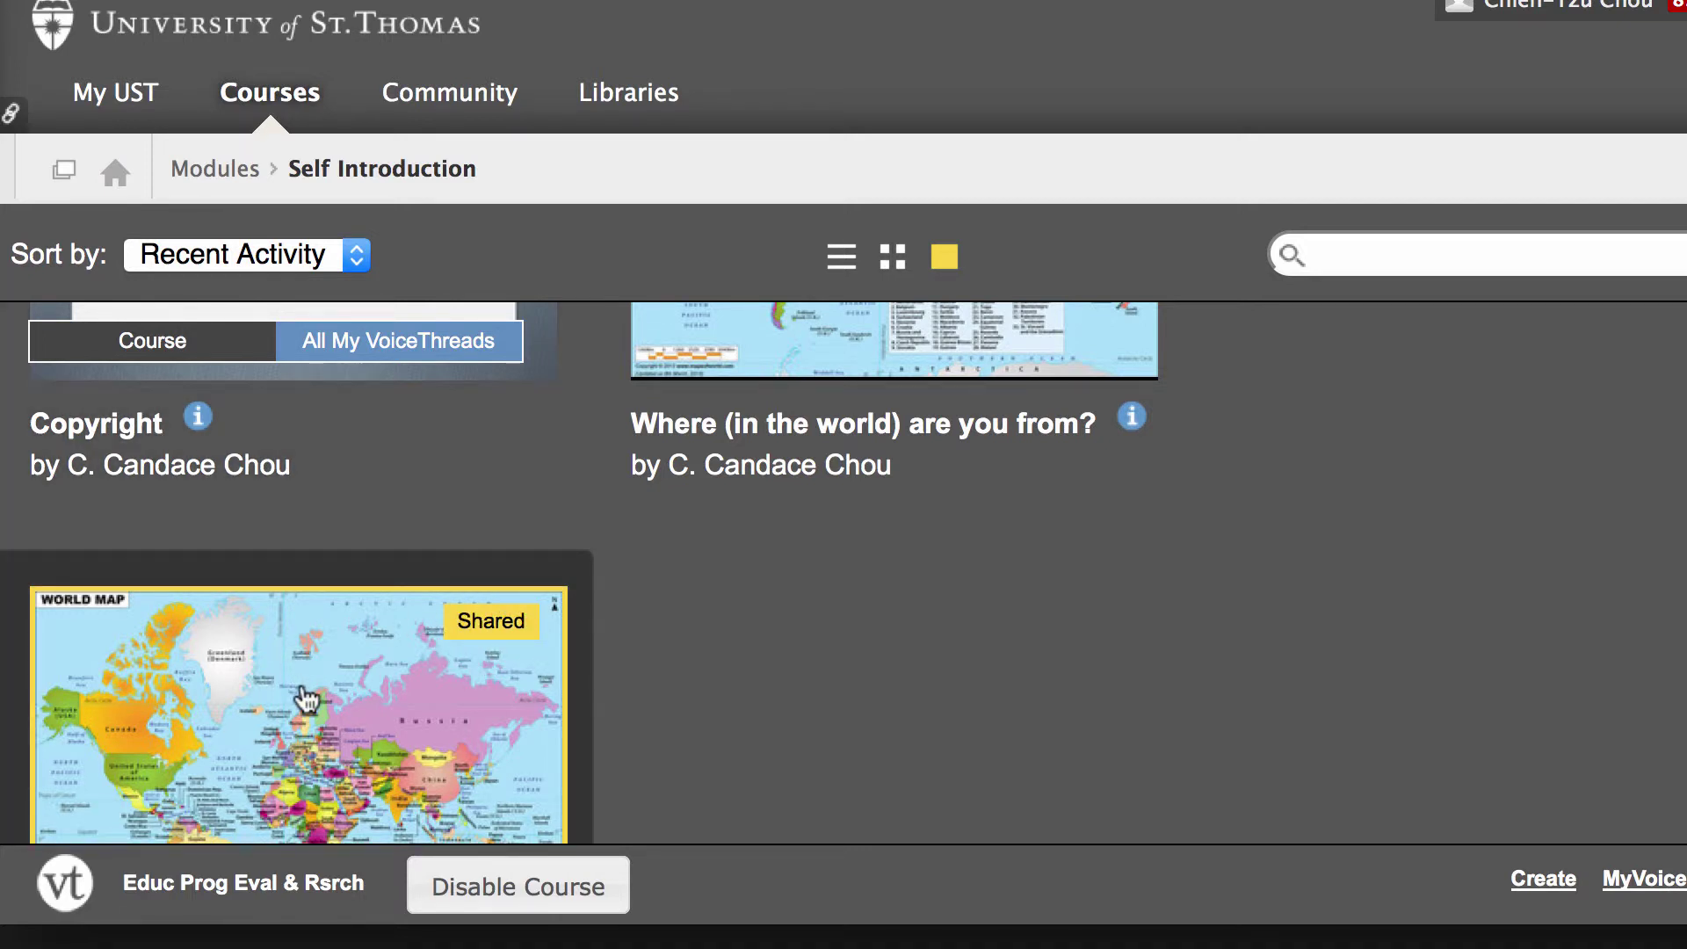
{"action": "left_click", "coordinate": [156, 345]}
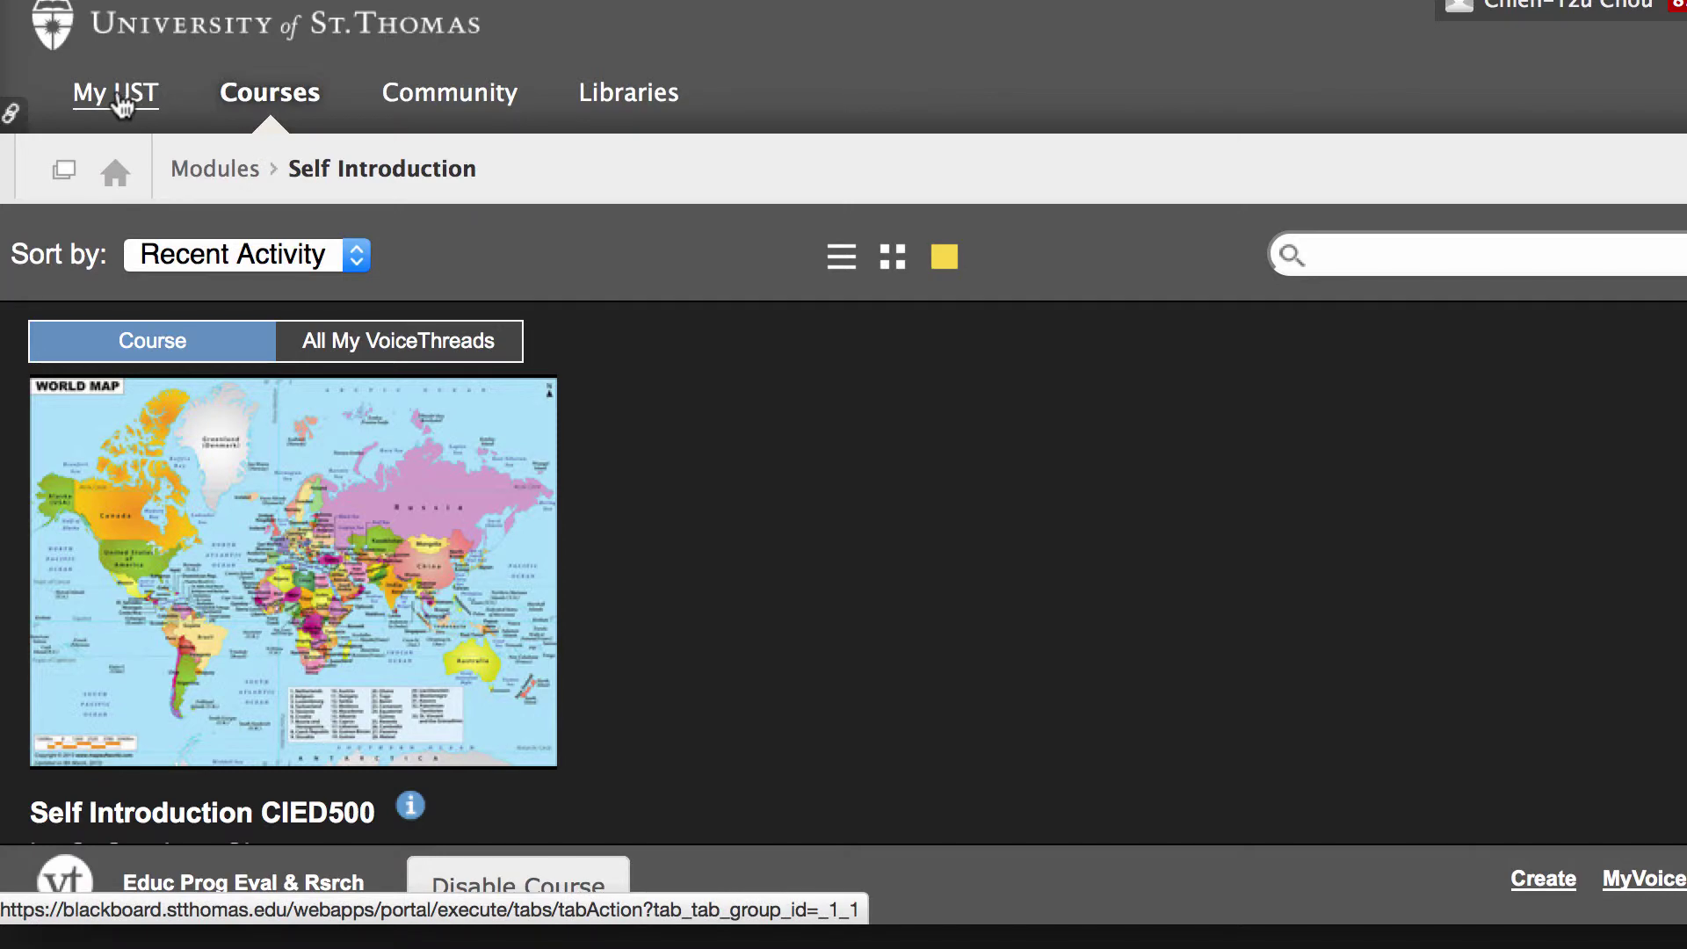
- Reopen the thread from Modules, replay the audio comment, discard a trial text comment, and close the slide
{"action": "left_click", "coordinate": [211, 182]}
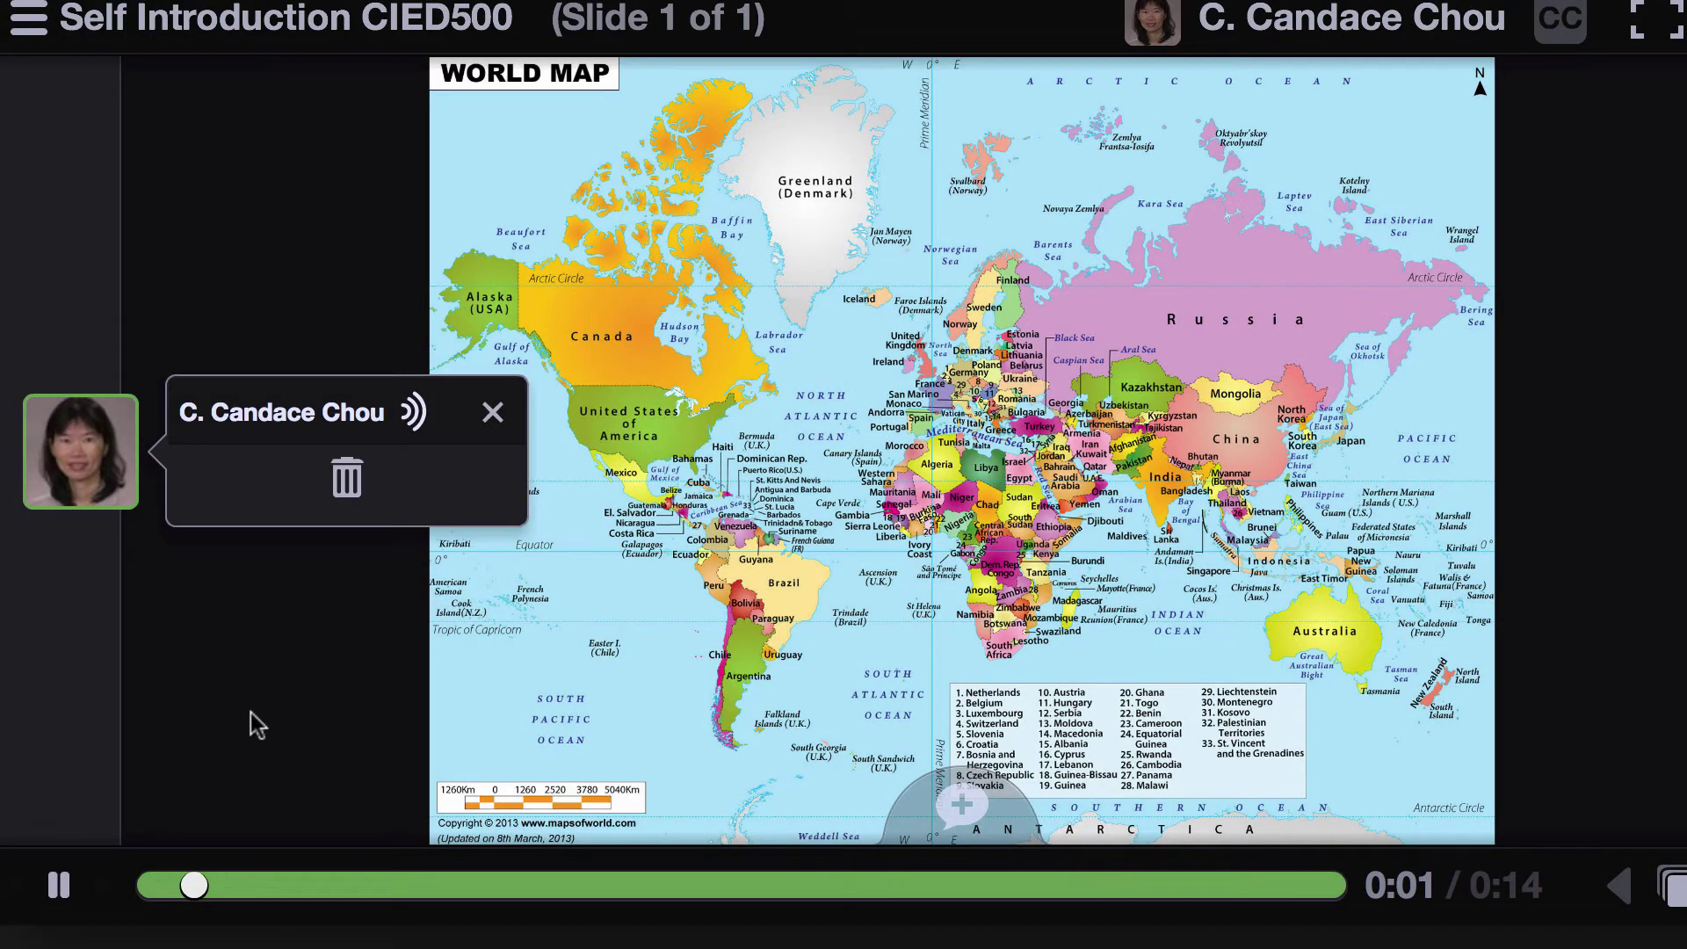
{"action": "left_click", "coordinate": [59, 886]}
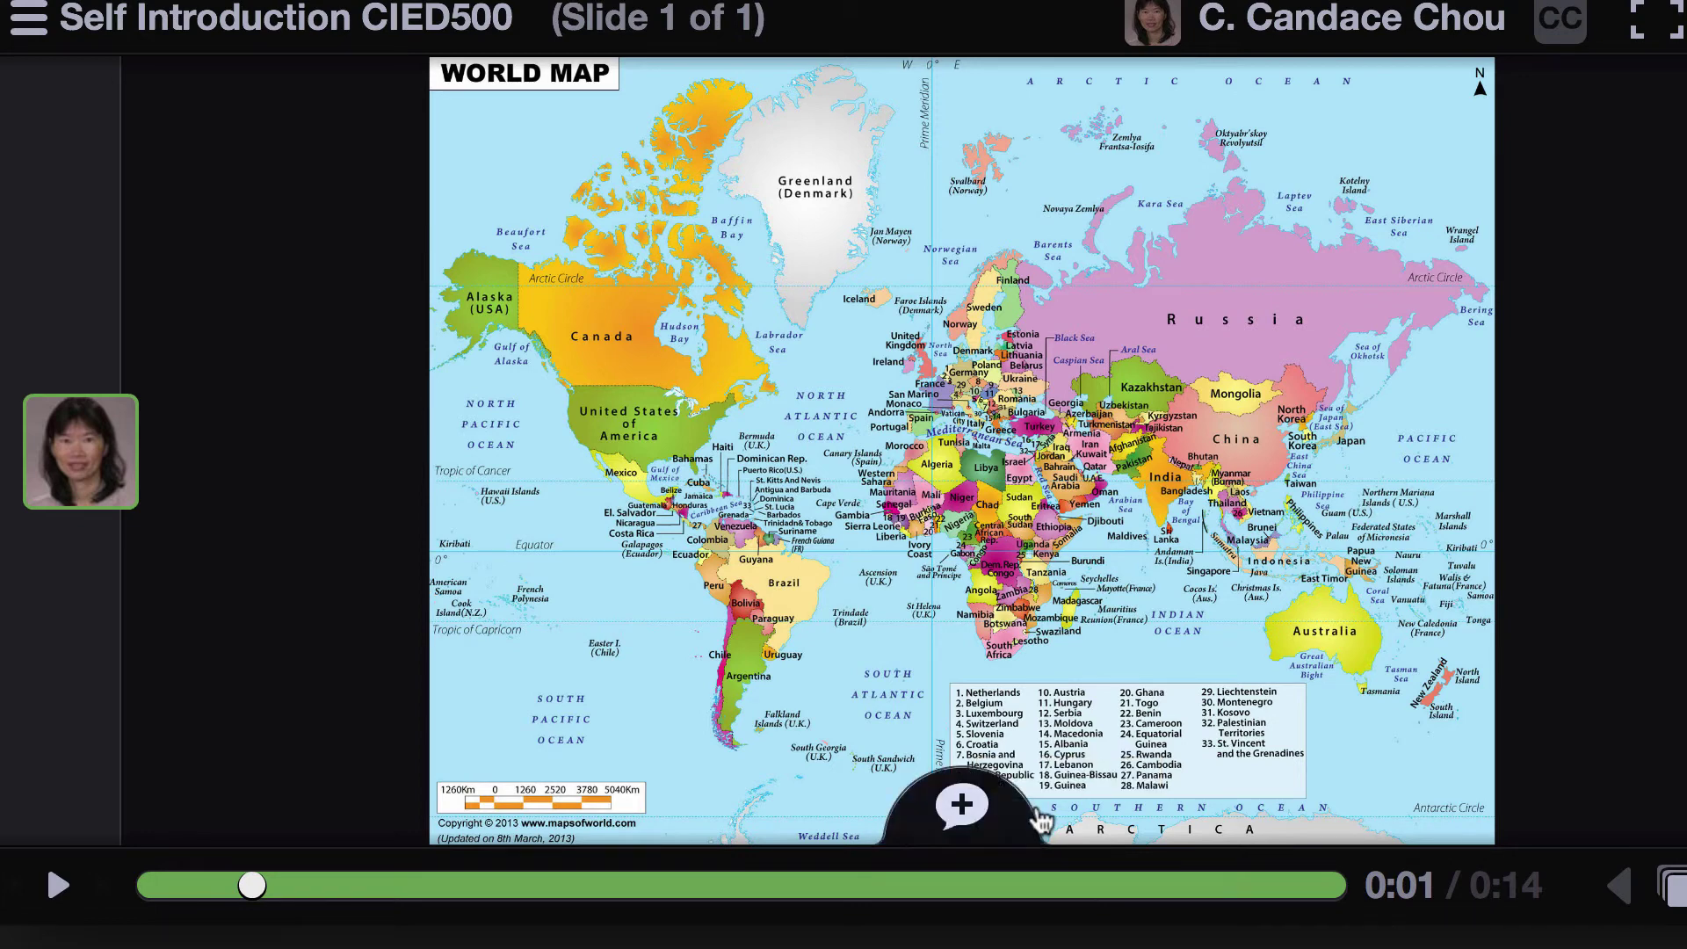
{"action": "left_click", "coordinate": [962, 804]}
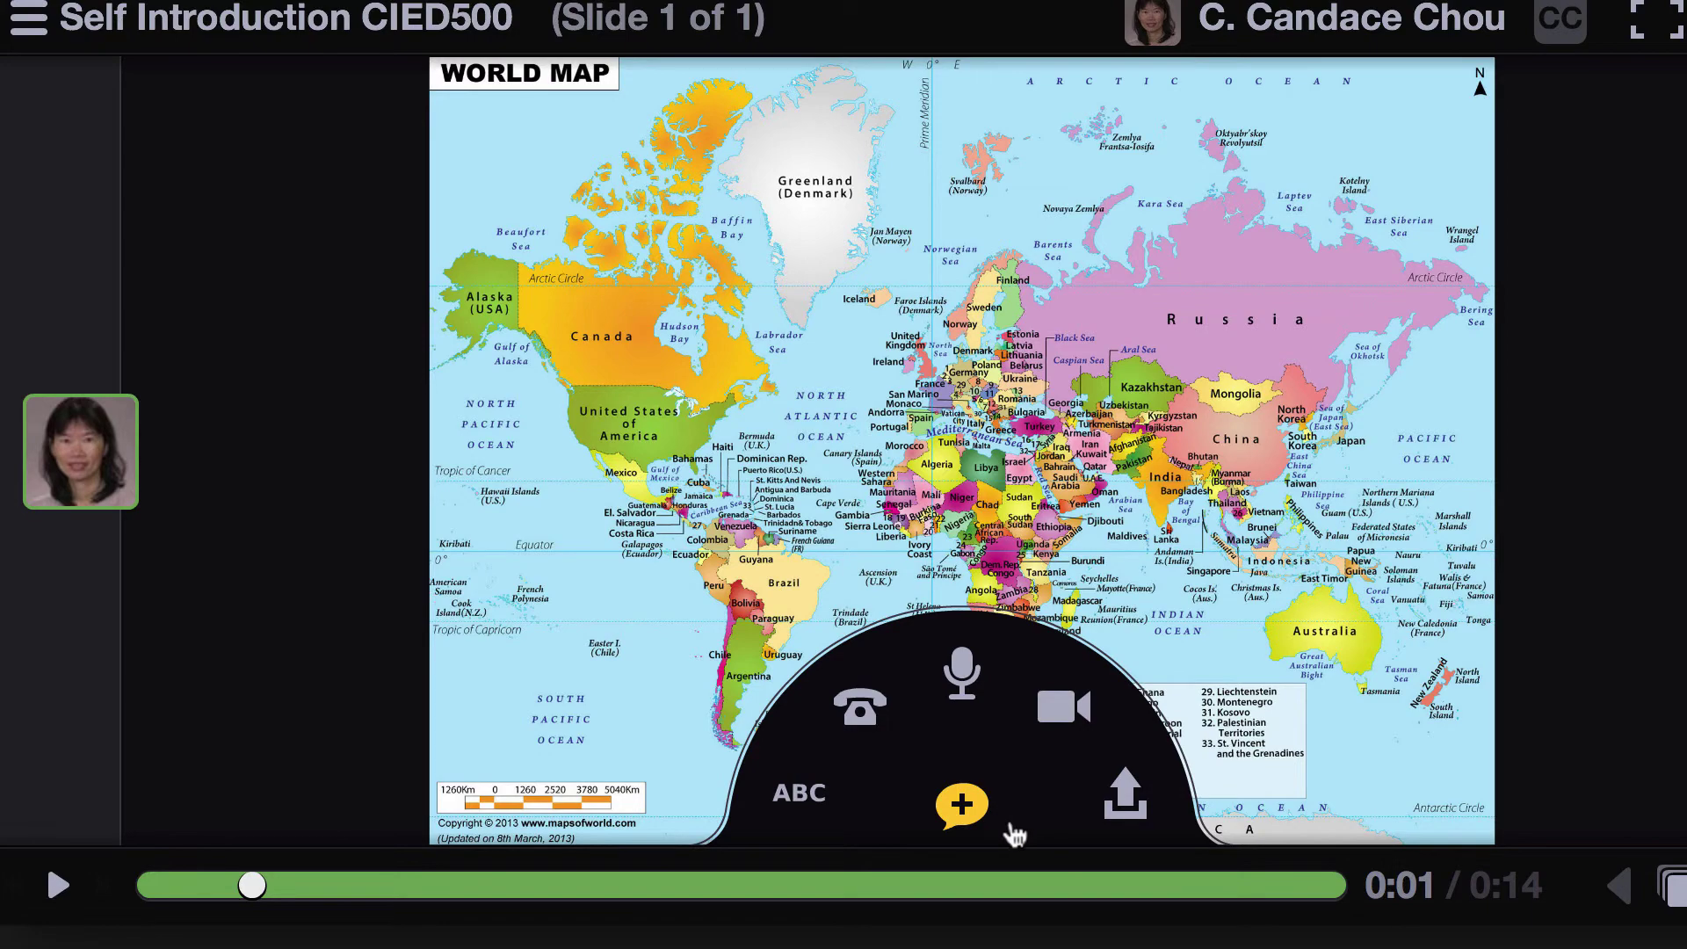
{"action": "left_click", "coordinate": [799, 793]}
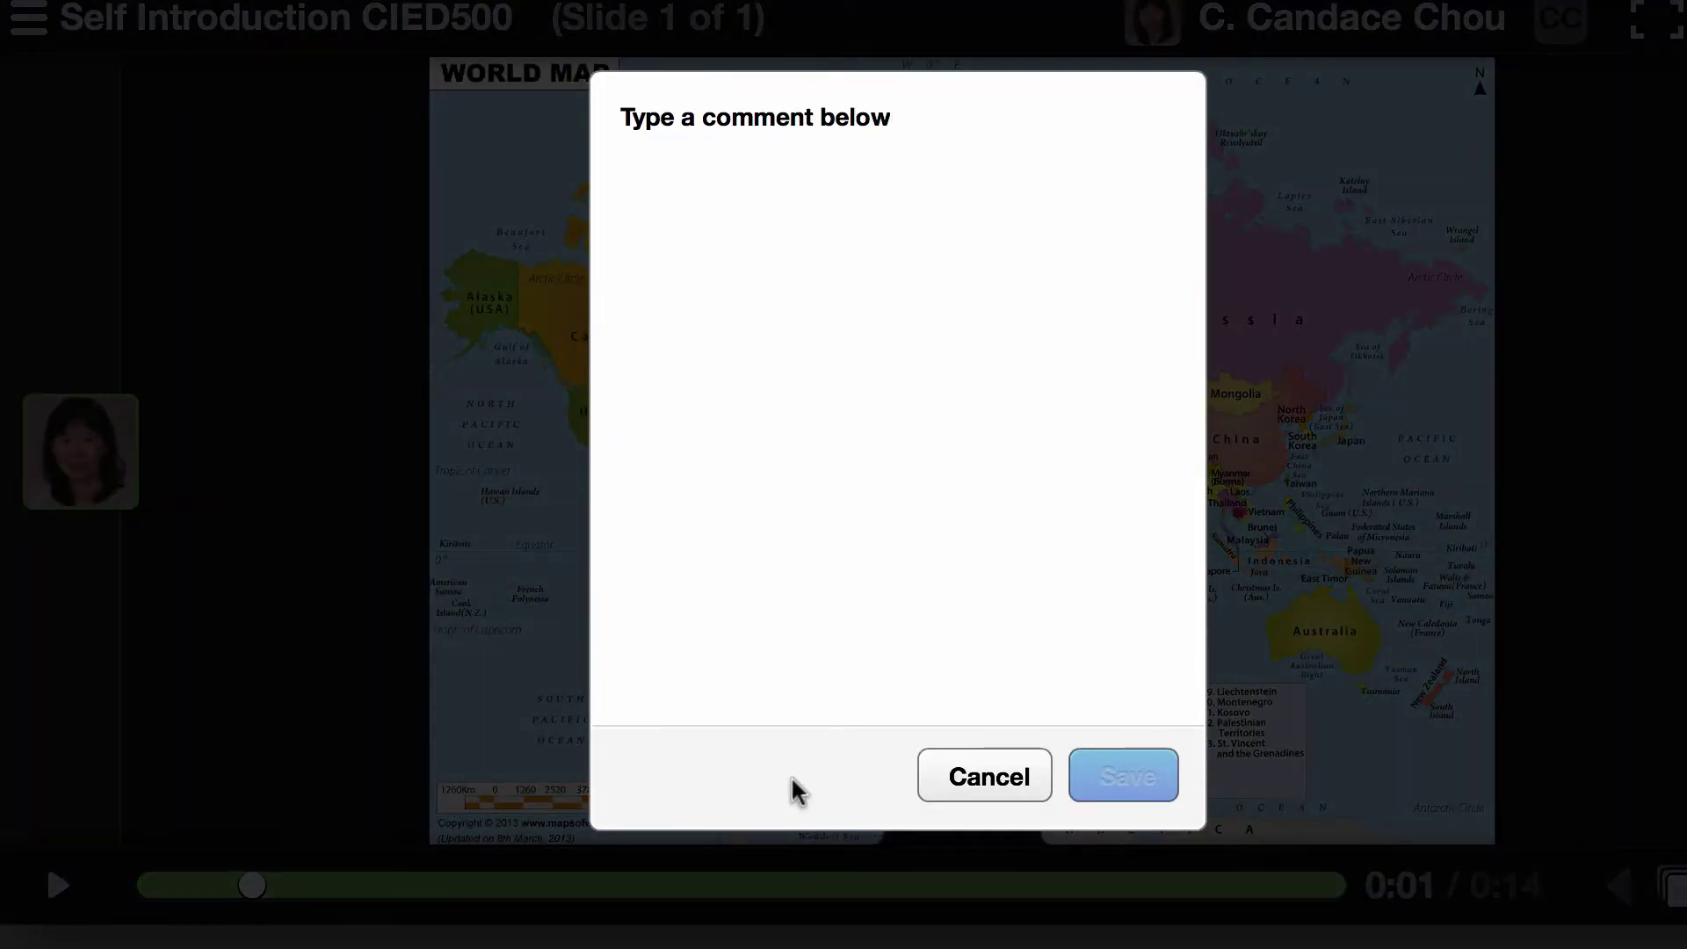
{"action": "left_click", "coordinate": [1018, 774]}
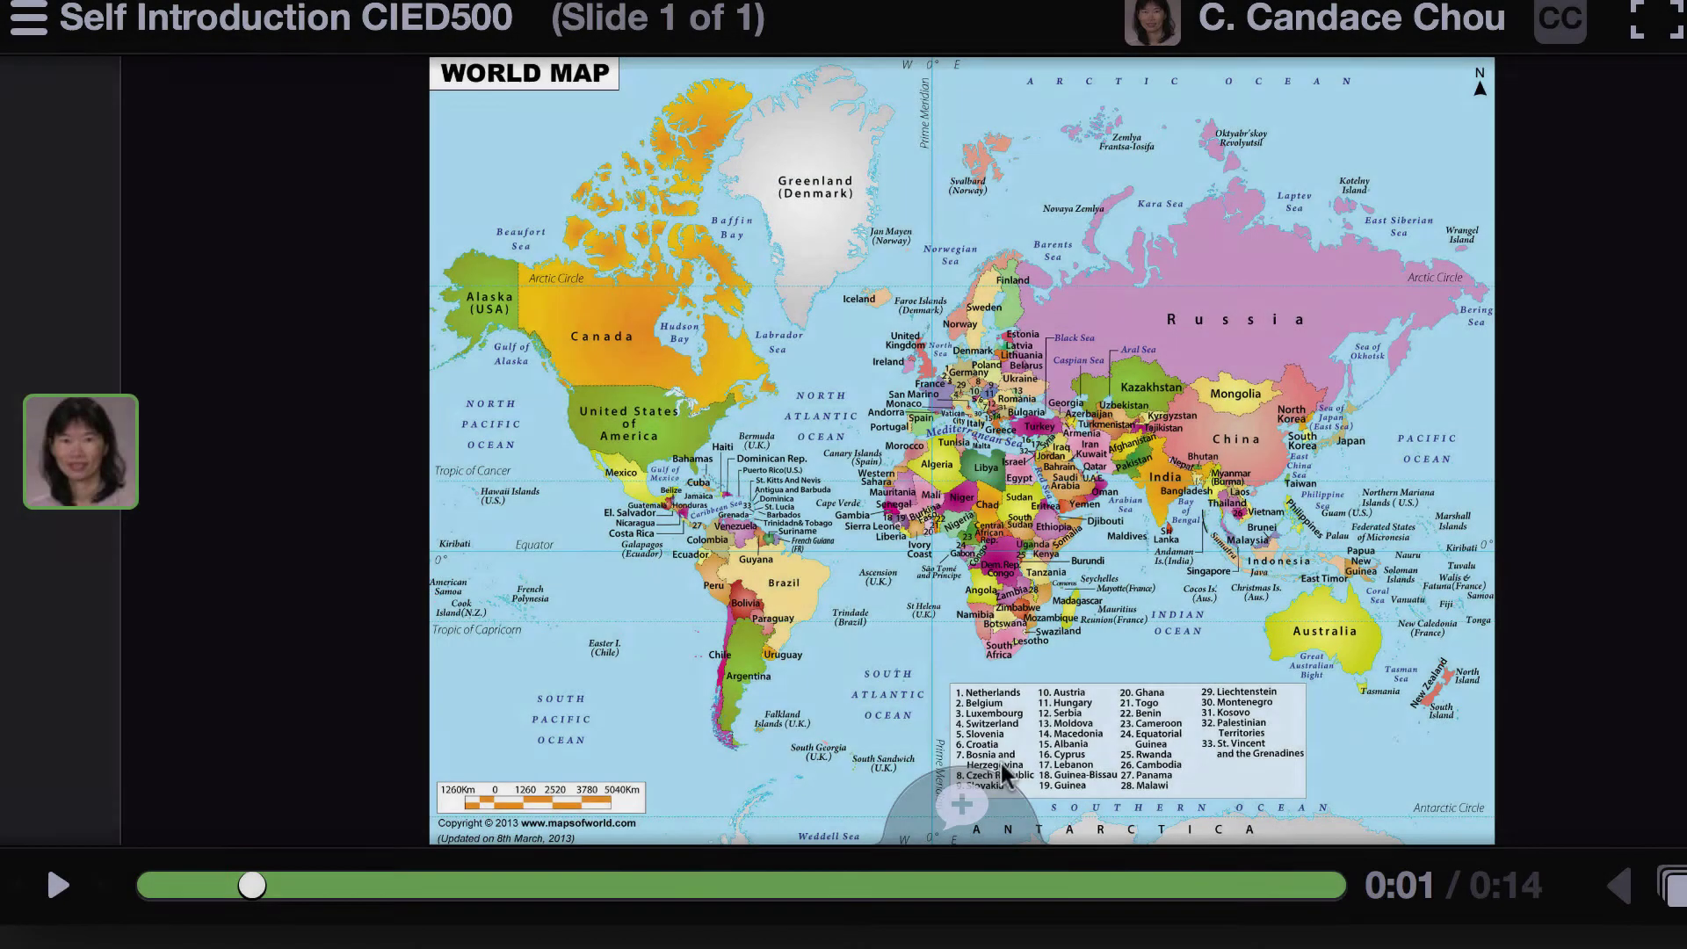
{"action": "left_click", "coordinate": [998, 884]}
{"action": "left_click", "coordinate": [962, 804]}
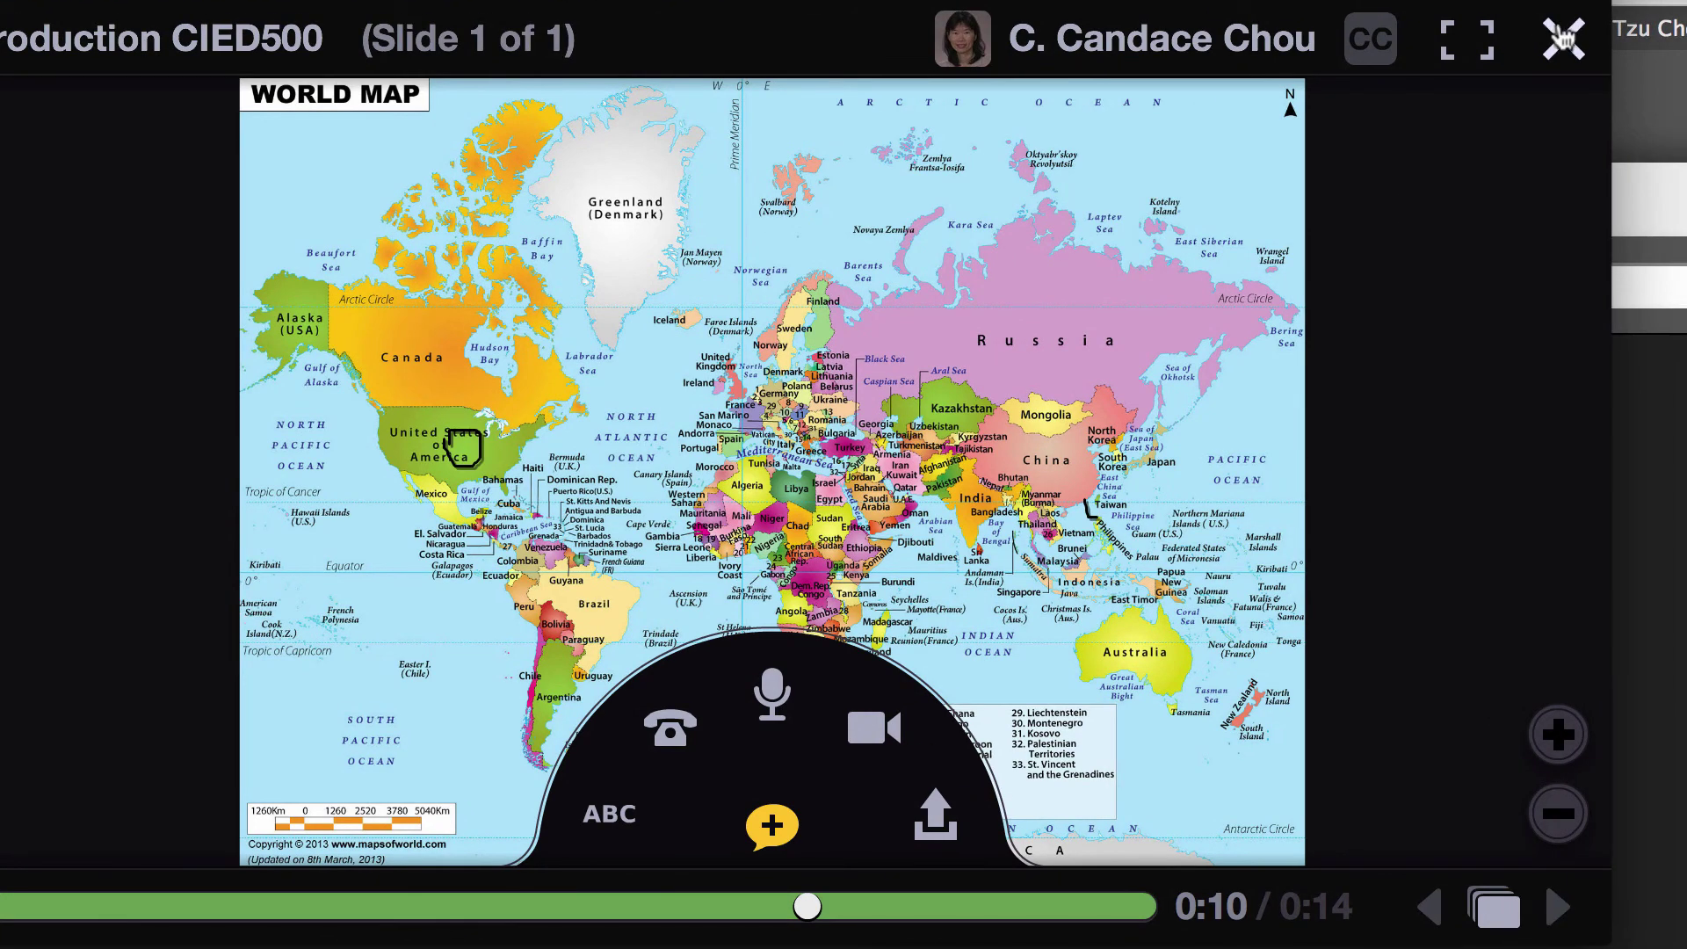
{"action": "left_click", "coordinate": [1564, 41]}
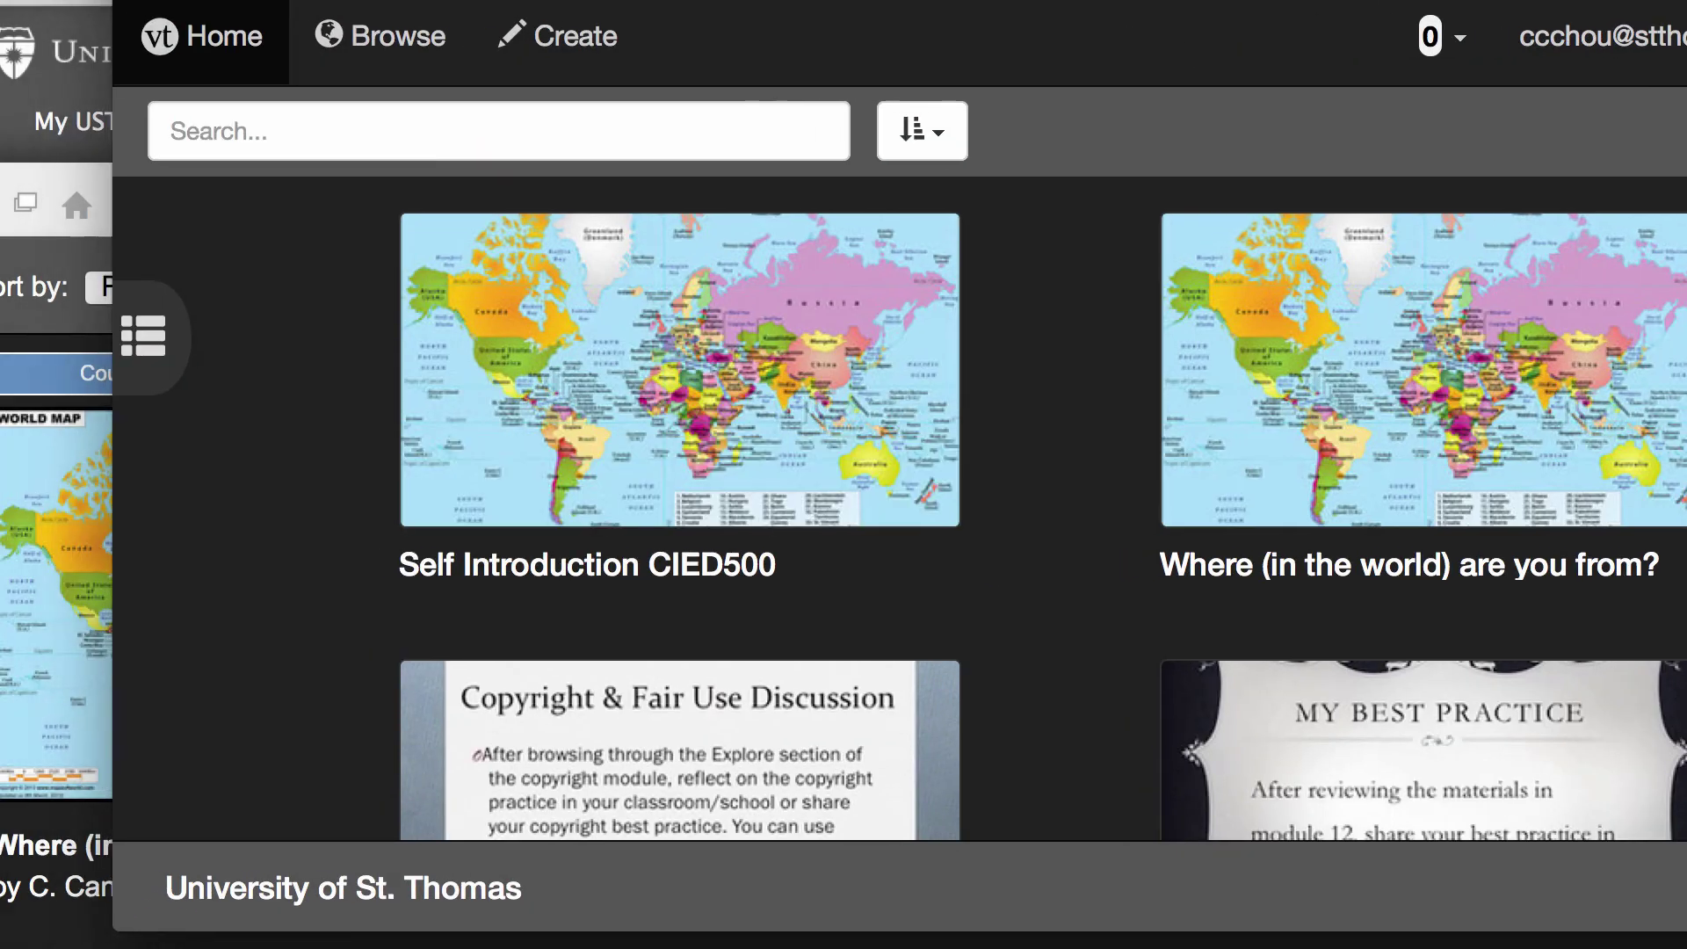